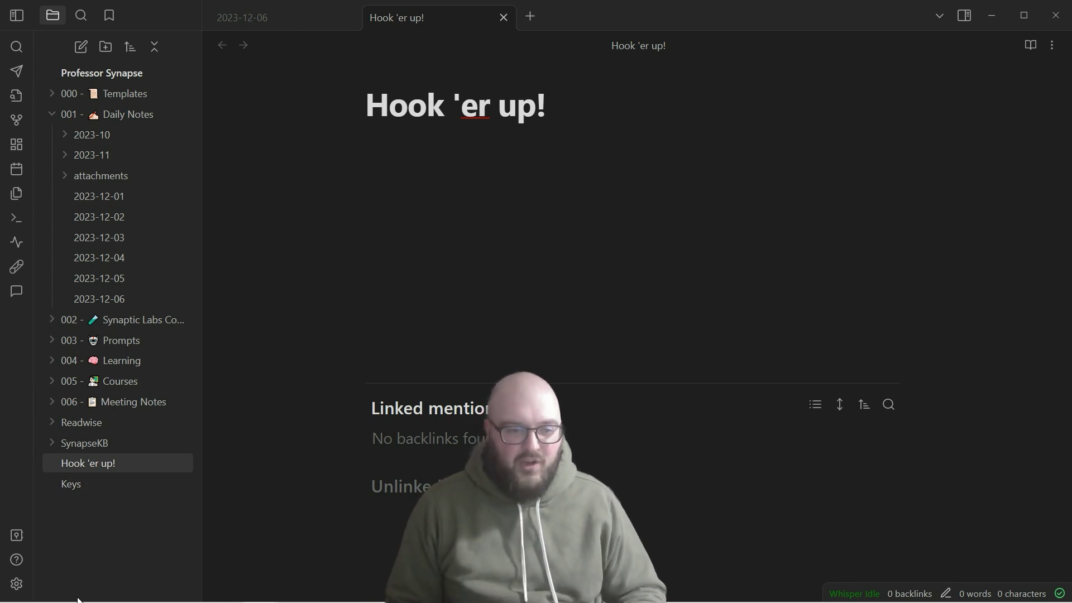
Find 'copilot' in the community plugin catalogue and open the Copilot plugin's settings.
left_click(12, 589)
left_click(12, 589)
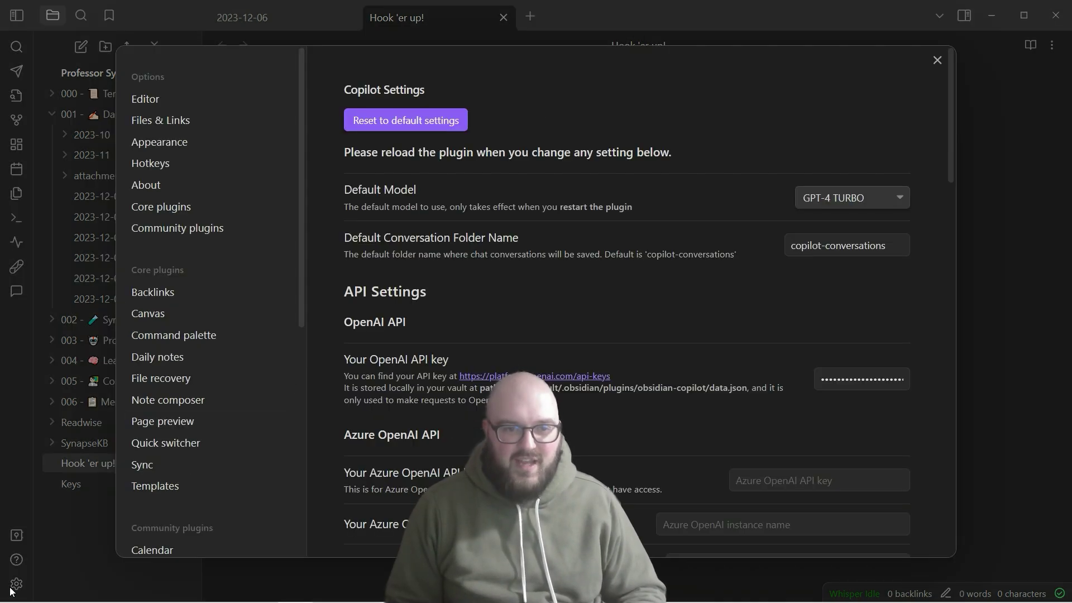
left_click(223, 229)
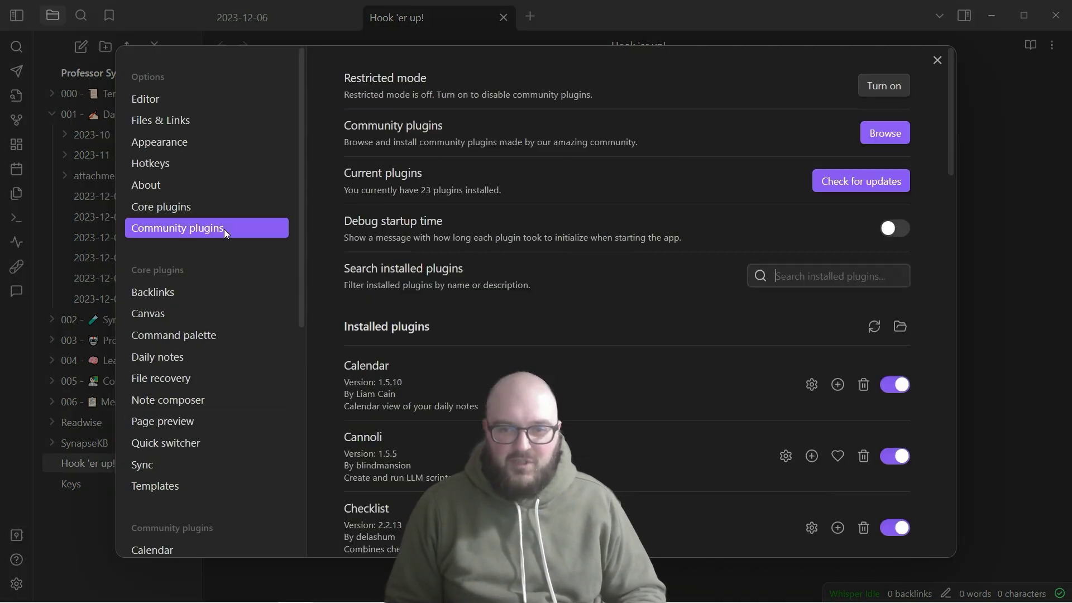
left_click(888, 139)
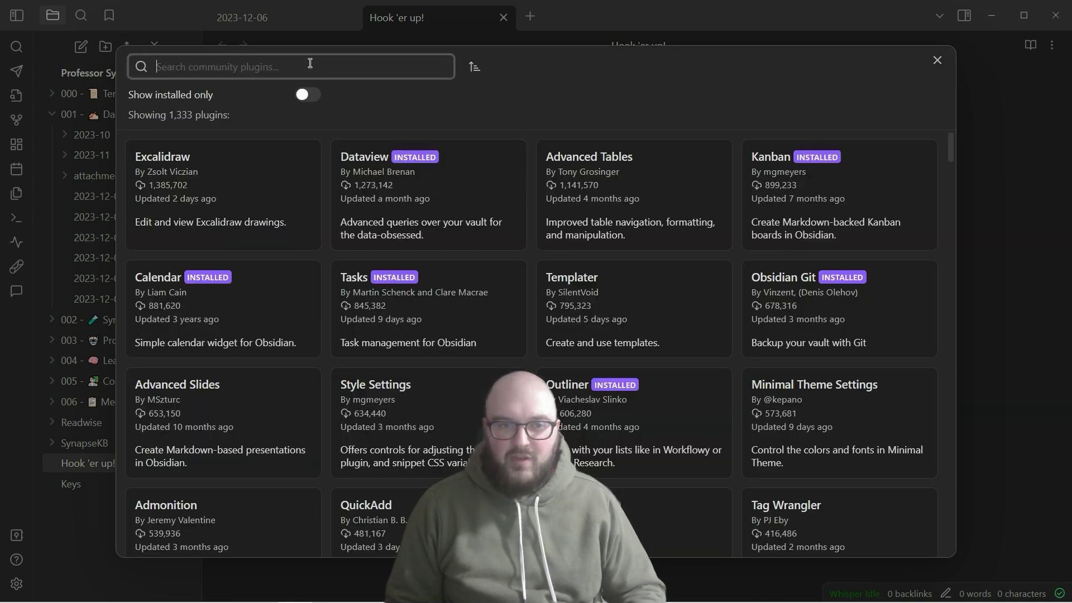
type("copilot")
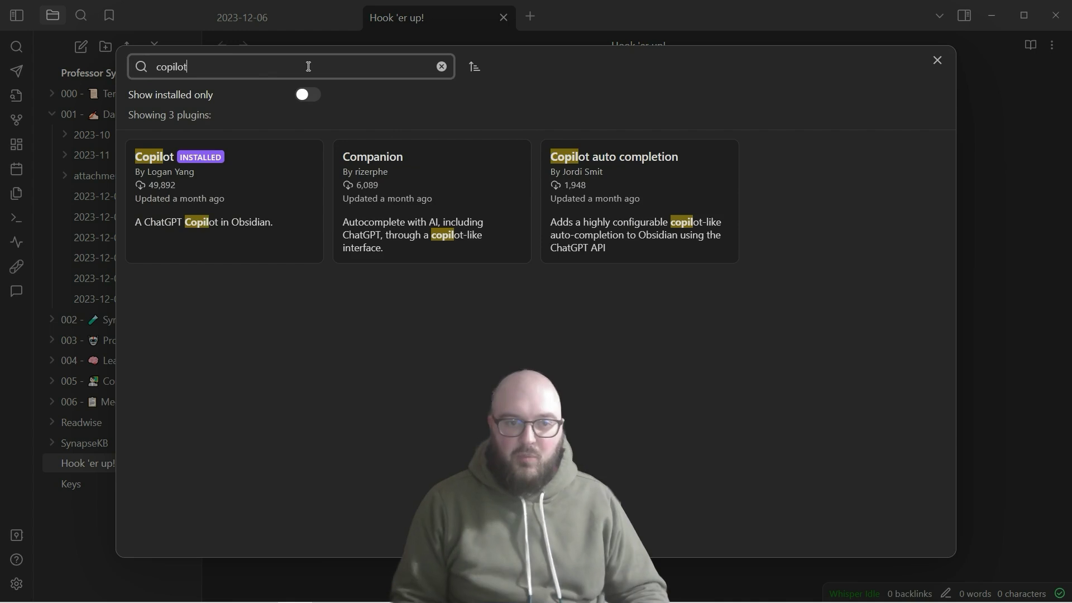
left_click(272, 183)
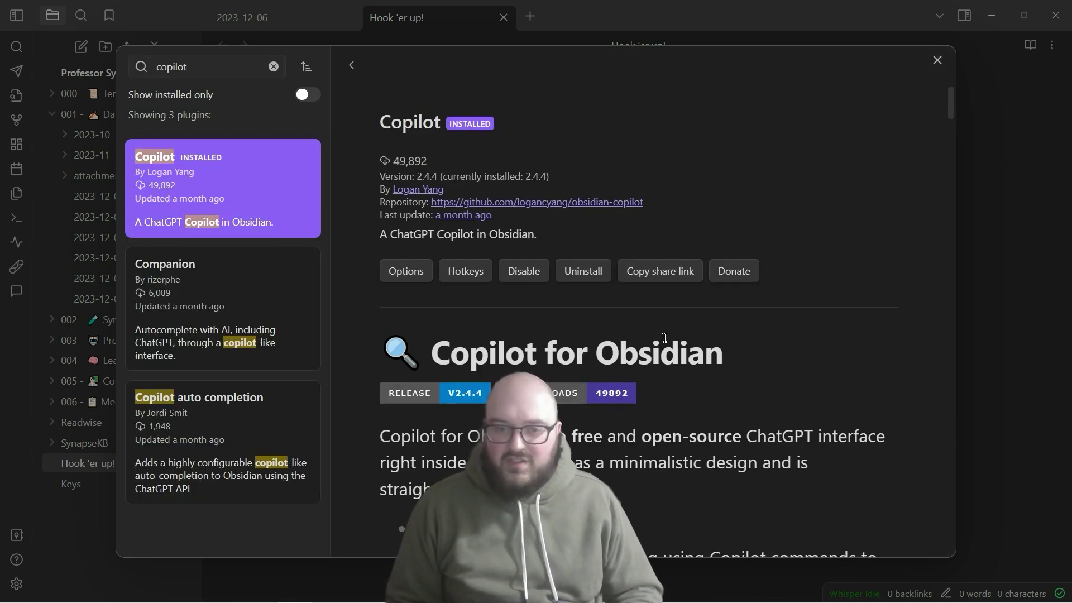
left_click(403, 272)
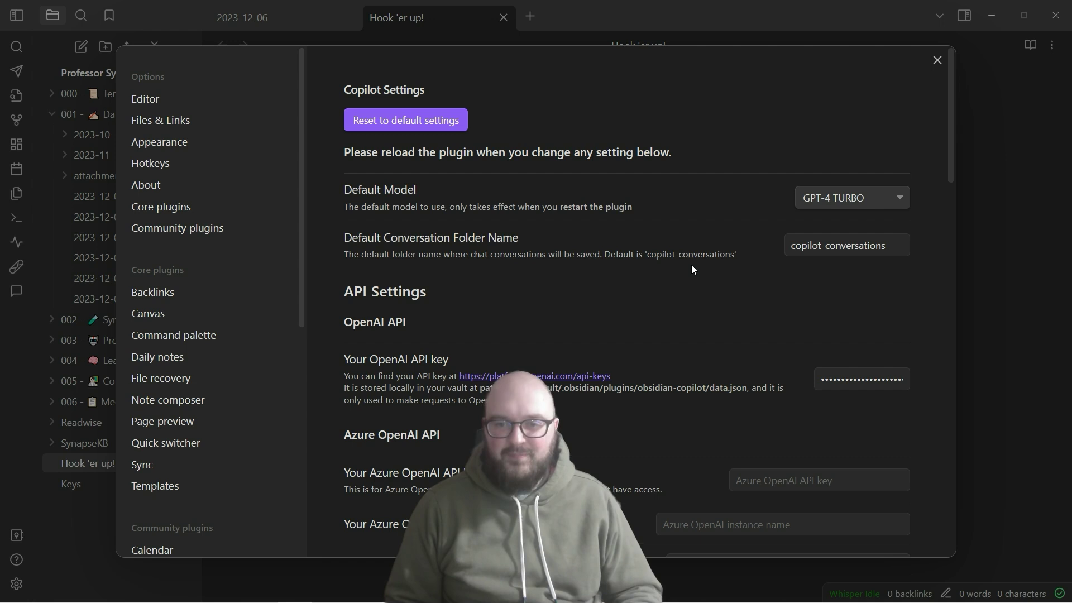
left_click(848, 205)
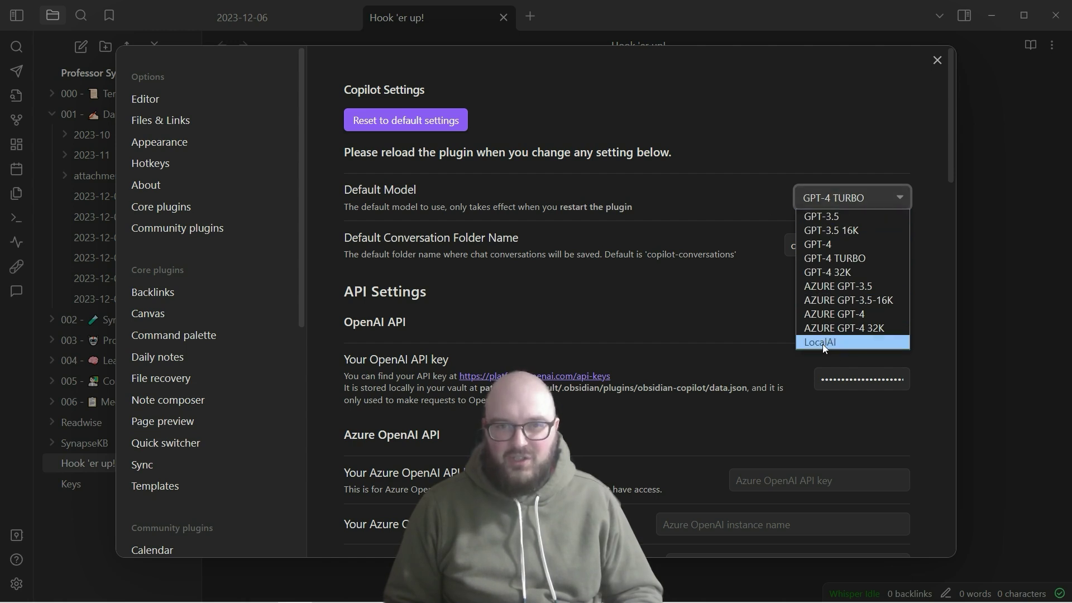
left_click(827, 259)
scroll(712, 290, "down", 2)
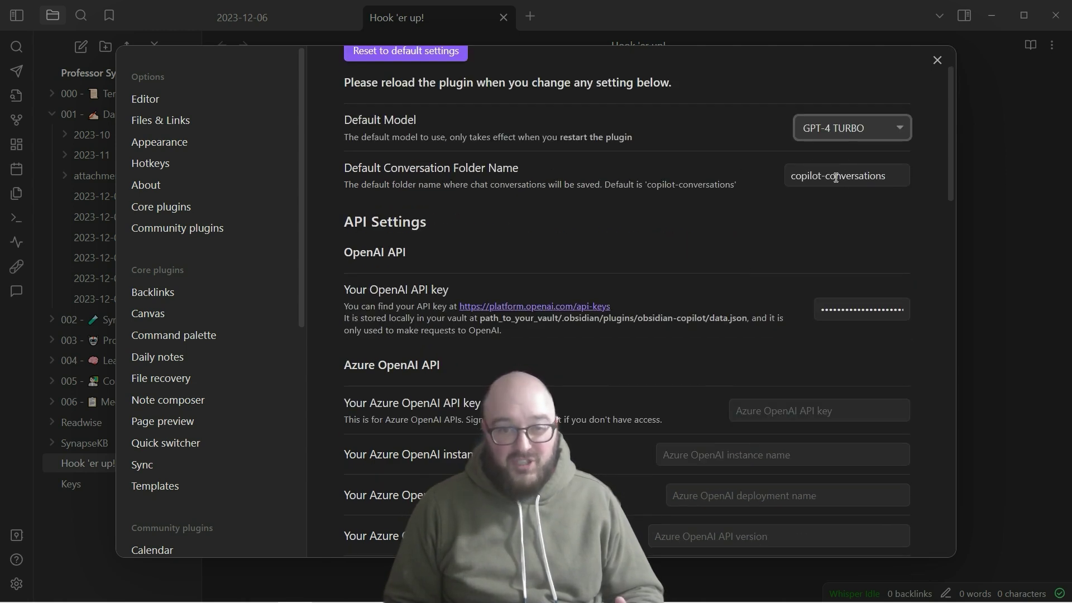
scroll(773, 205, "down", 2)
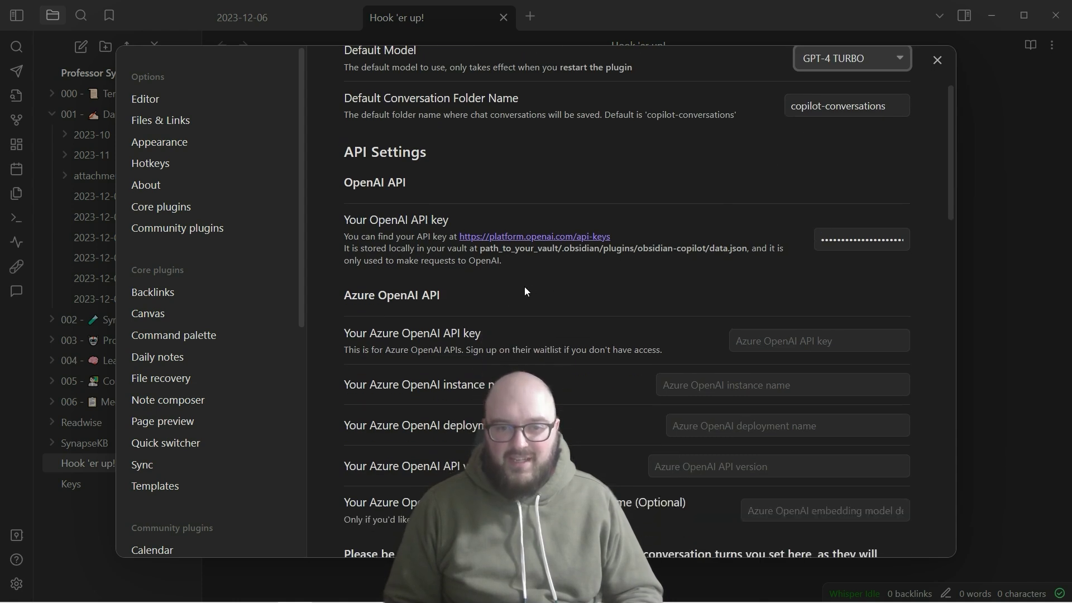
mouse_move(266, 598)
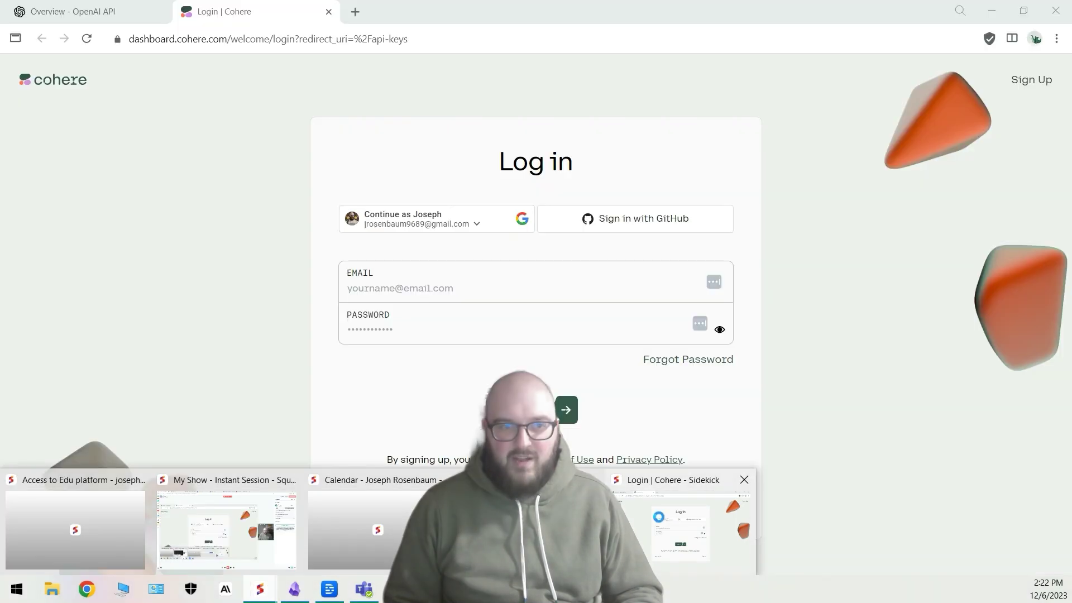
In Chrome, go through OpenAI Platform Settings and Billing to the API keys page, then minimize the browser.
left_click(643, 525)
left_click(141, 15)
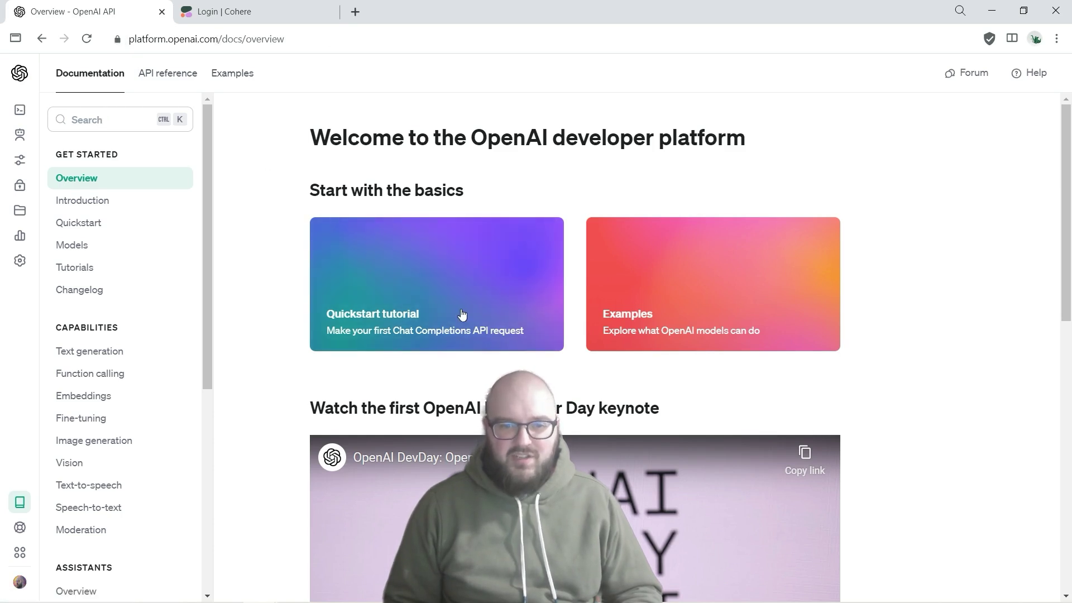
mouse_move(22, 260)
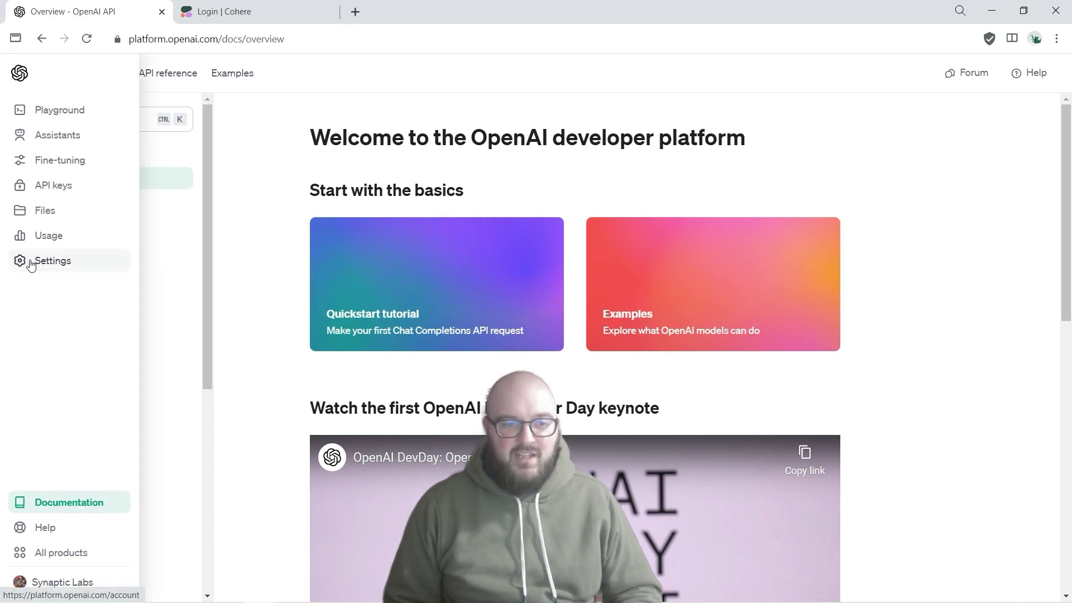
left_click(30, 264)
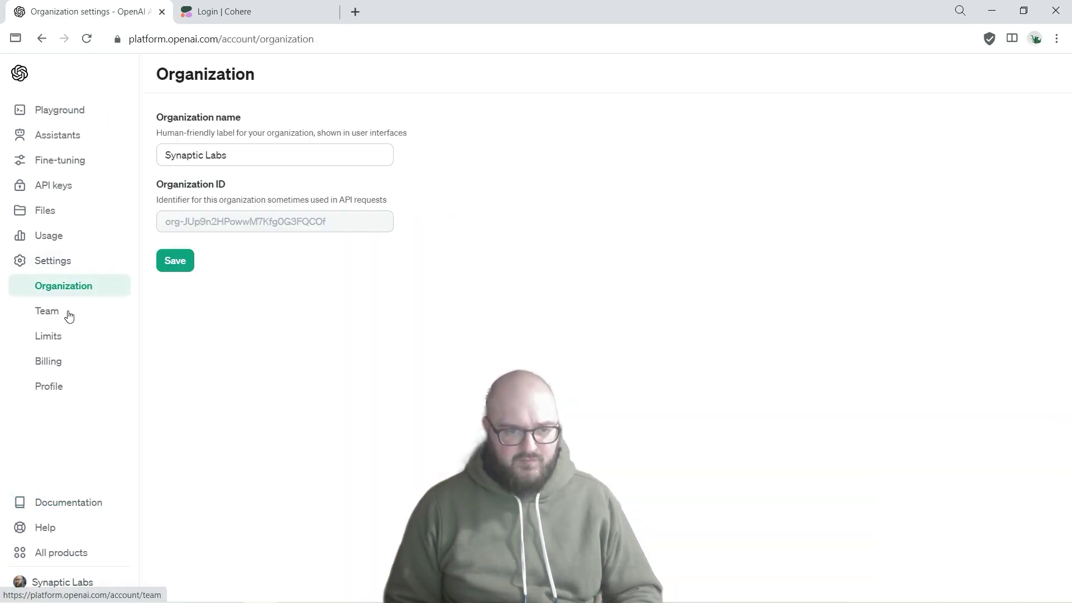
left_click(48, 362)
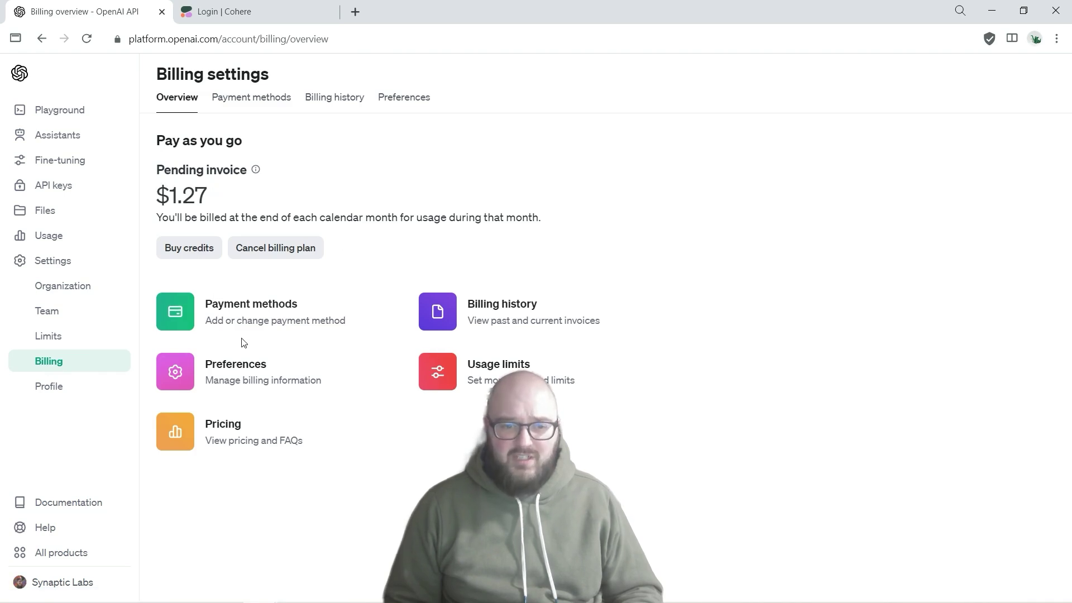
left_click(56, 187)
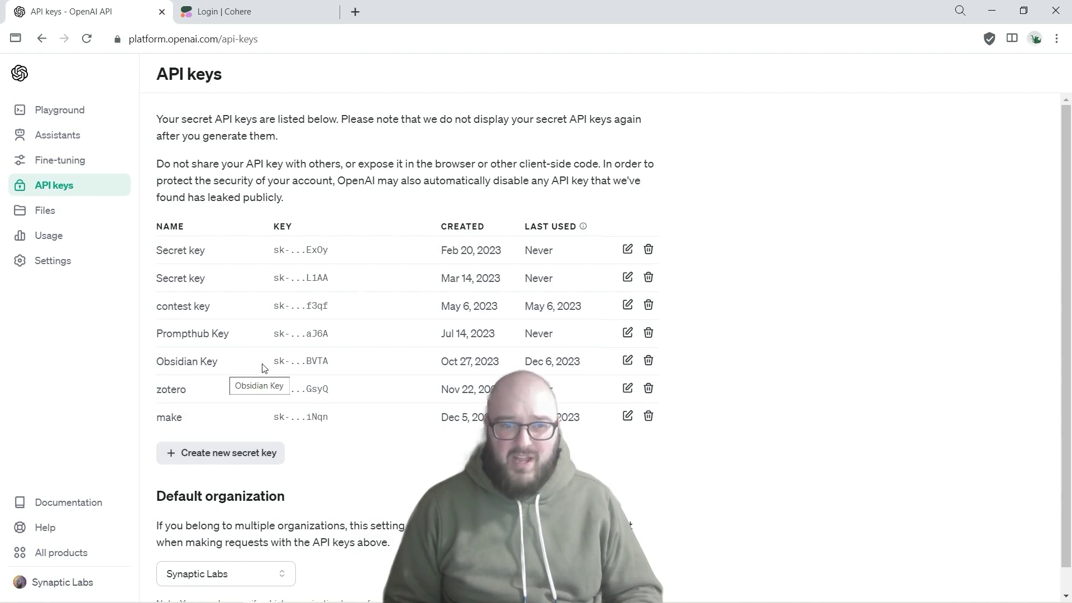
left_click(992, 10)
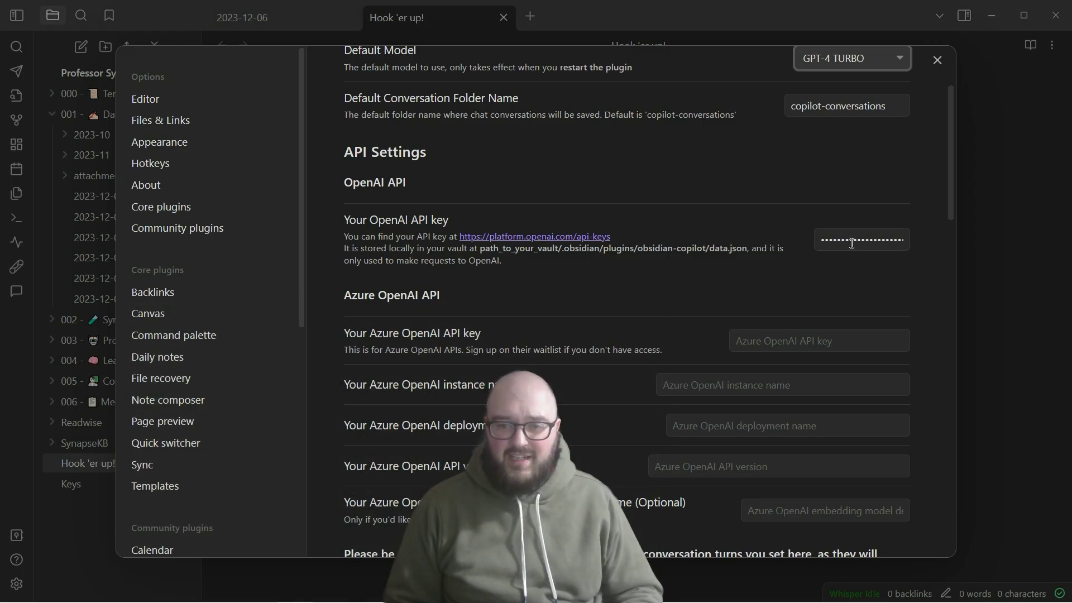
Replace Copilot's OpenAI API key with the newly copied key and scroll down to the embedding settings.
left_click_drag(838, 240, 893, 242)
key("ctrl+v")
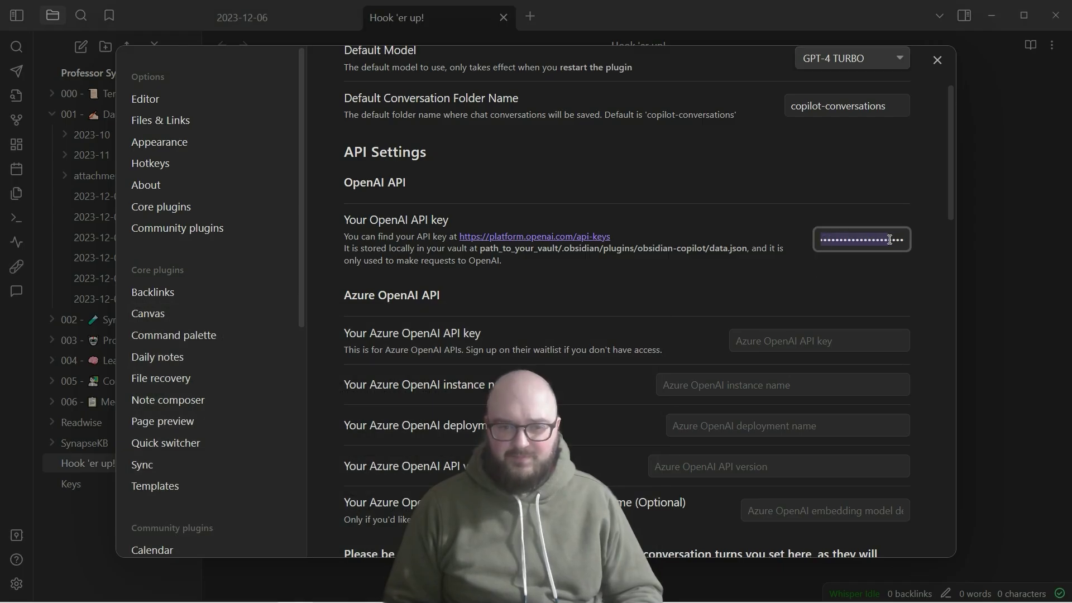
left_click(586, 304)
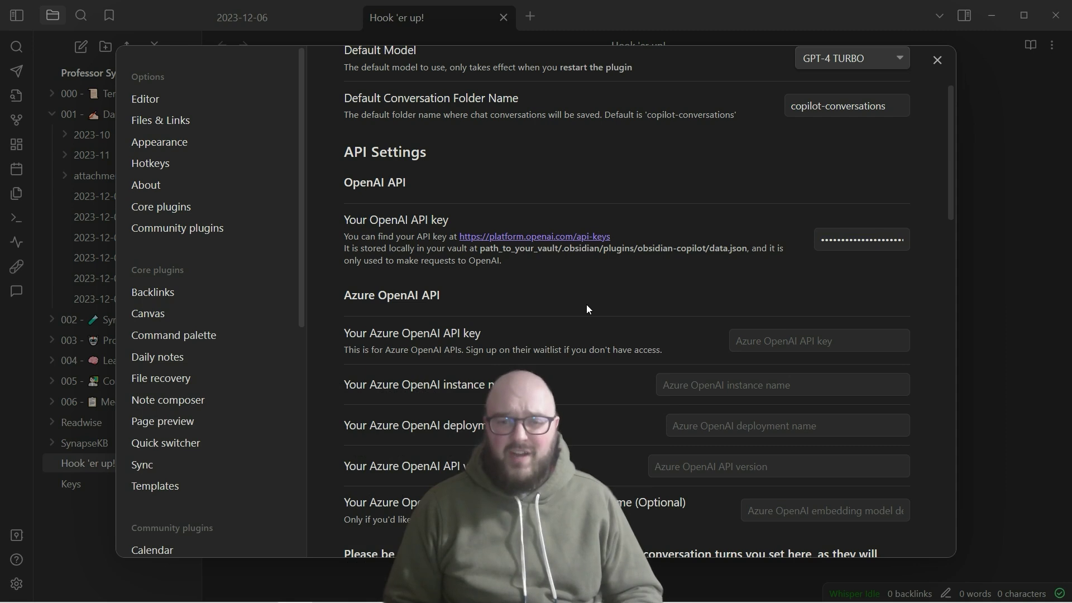
scroll(587, 308, "down", 1)
scroll(564, 312, "down", 2)
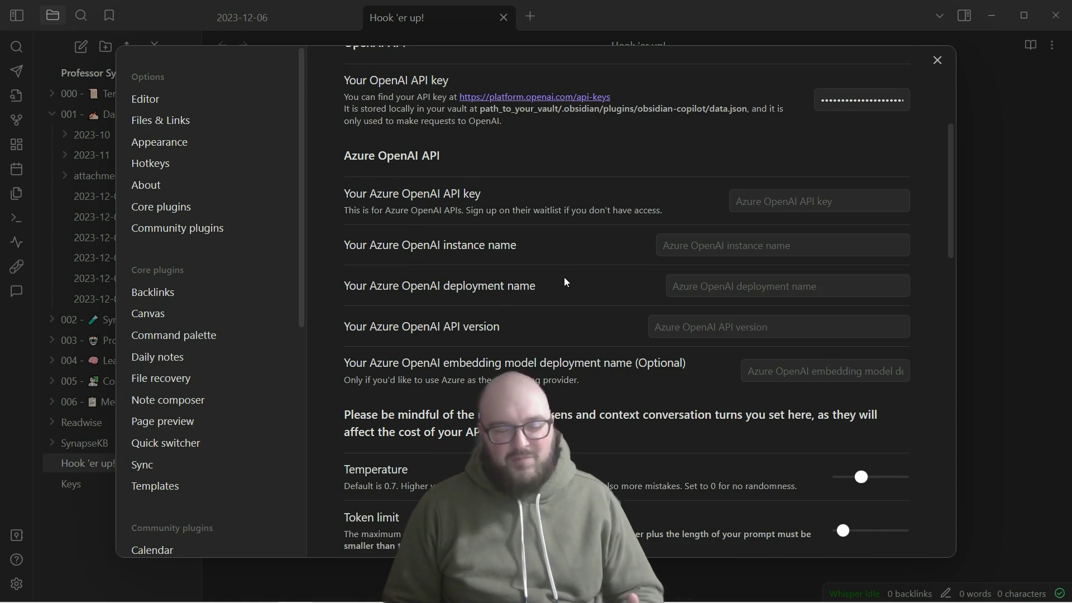
scroll(564, 277, "down", 2)
scroll(564, 277, "down", 2)
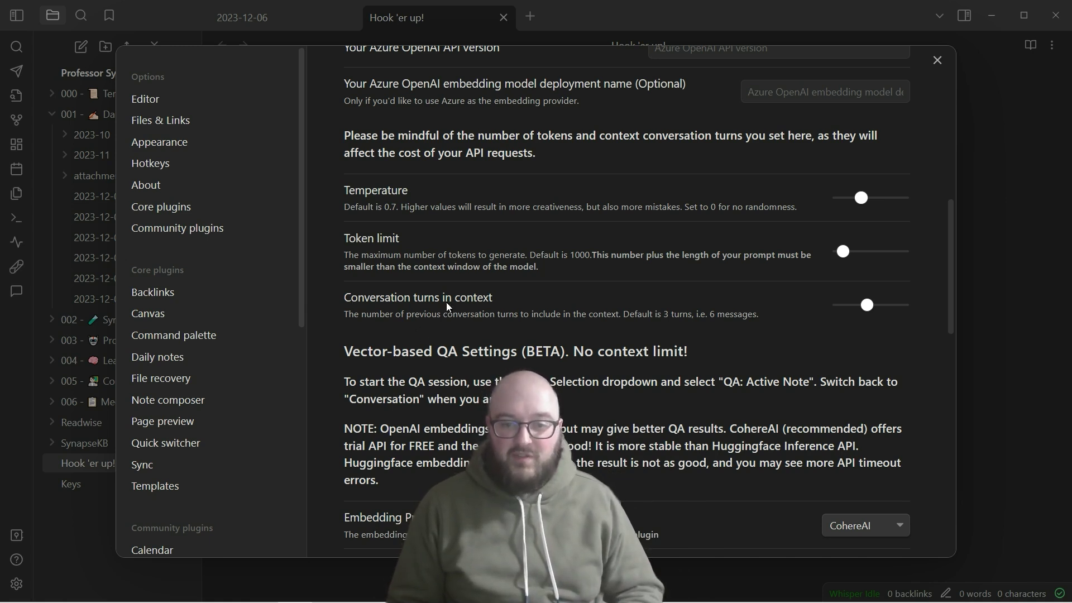
mouse_move(867, 306)
mouse_move(868, 306)
left_mouse_down()
mouse_move(930, 307)
mouse_move(875, 313)
left_mouse_up()
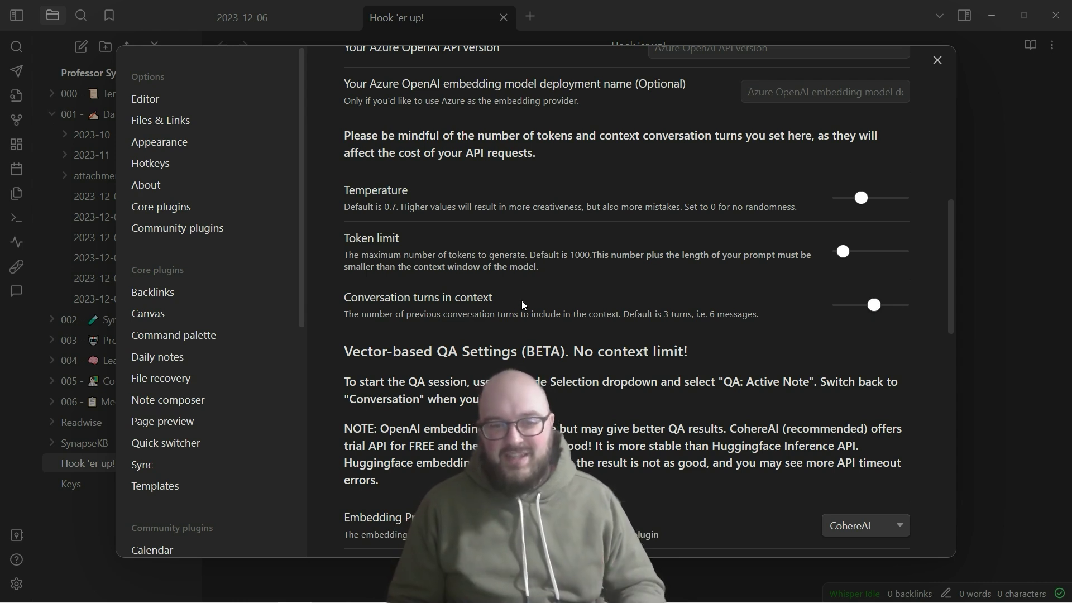
left_click_drag(873, 306, 867, 311)
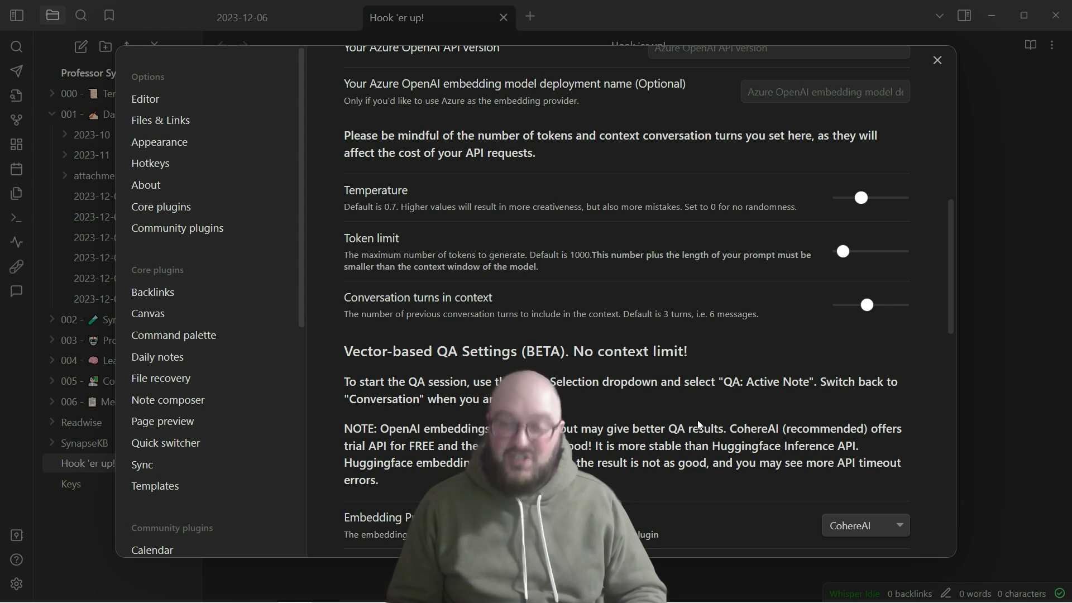
scroll(442, 317, "down", 4)
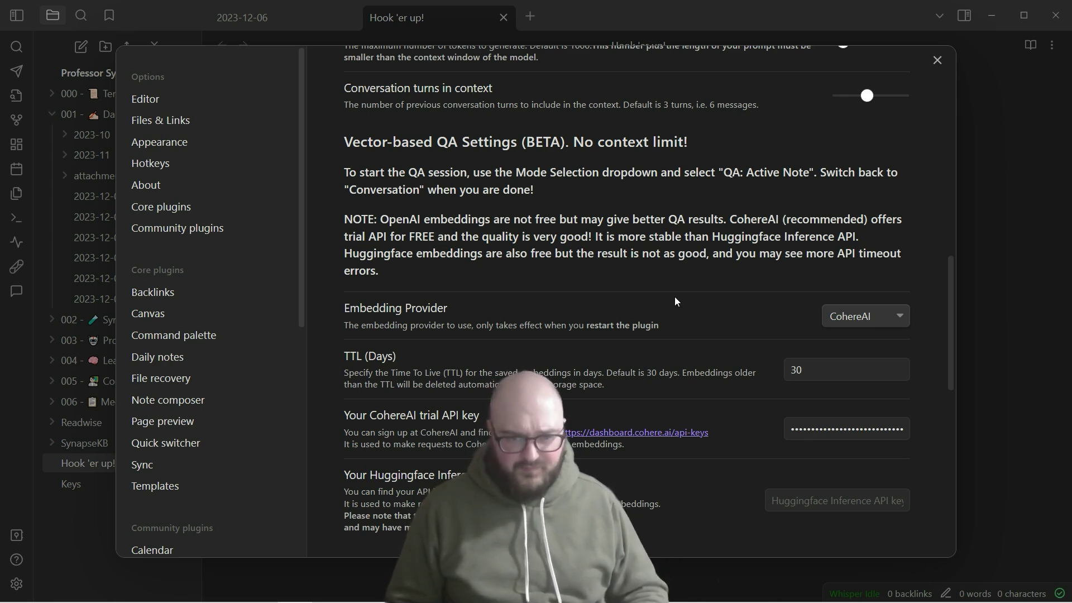
left_click(863, 317)
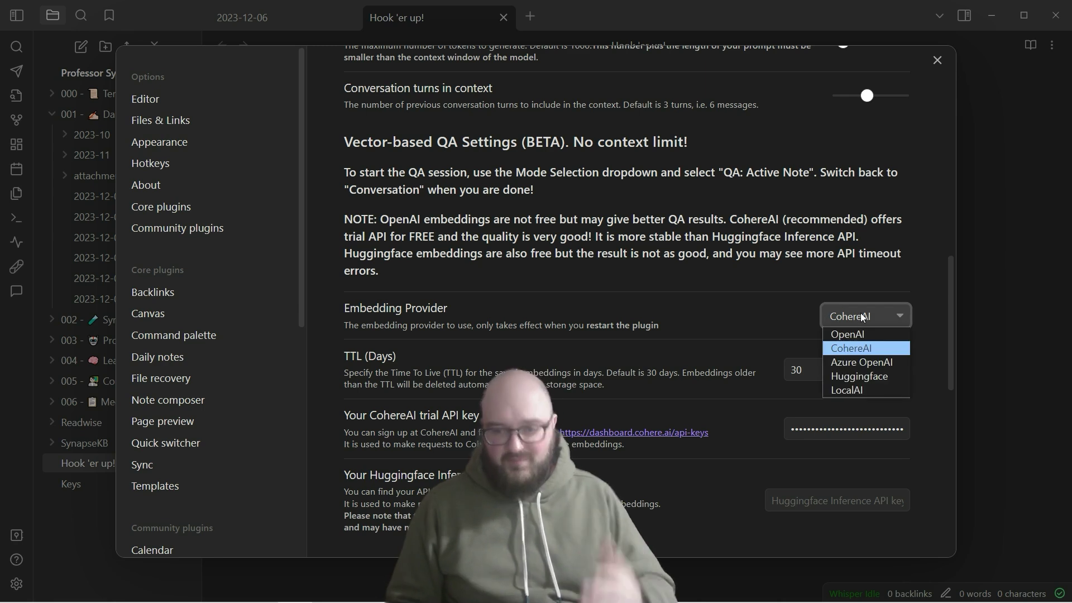
left_click(858, 351)
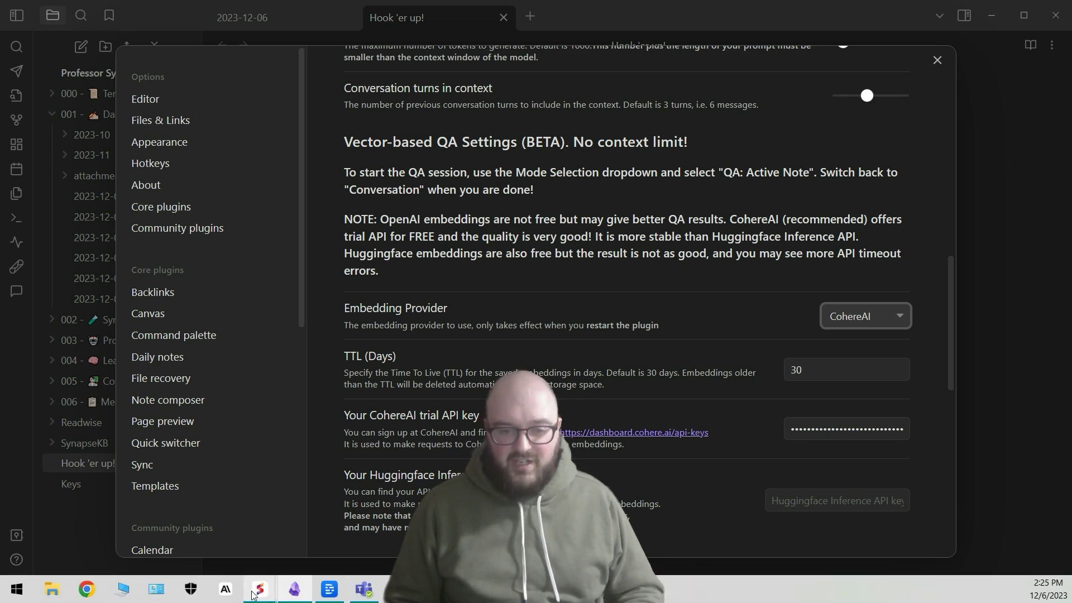
Sign in to the Cohere Dashboard in the browser with the linked Google account.
mouse_move(260, 595)
left_click(684, 519)
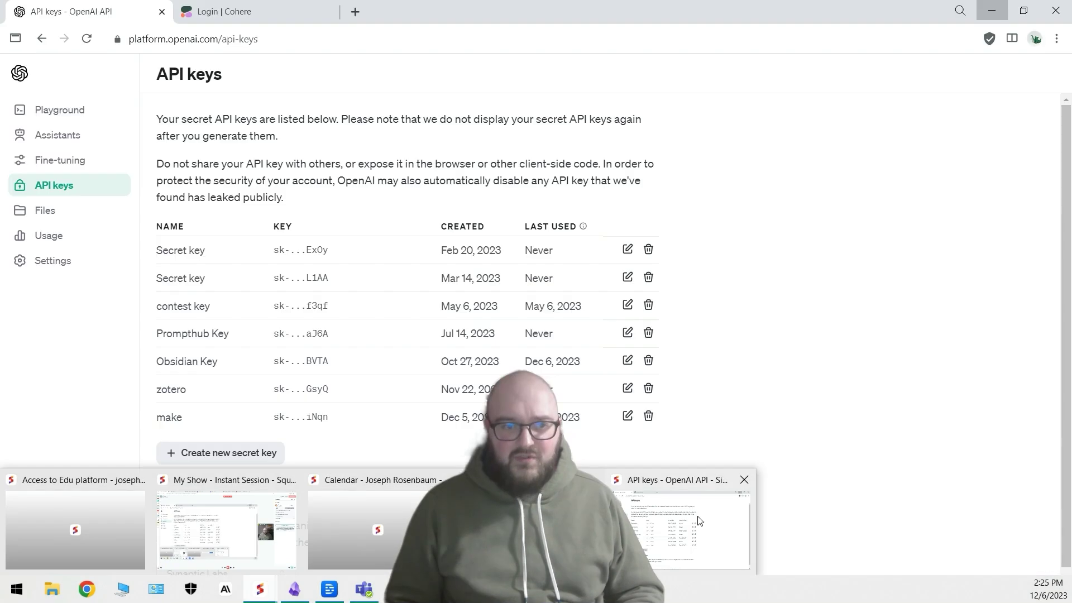
left_click(246, 14)
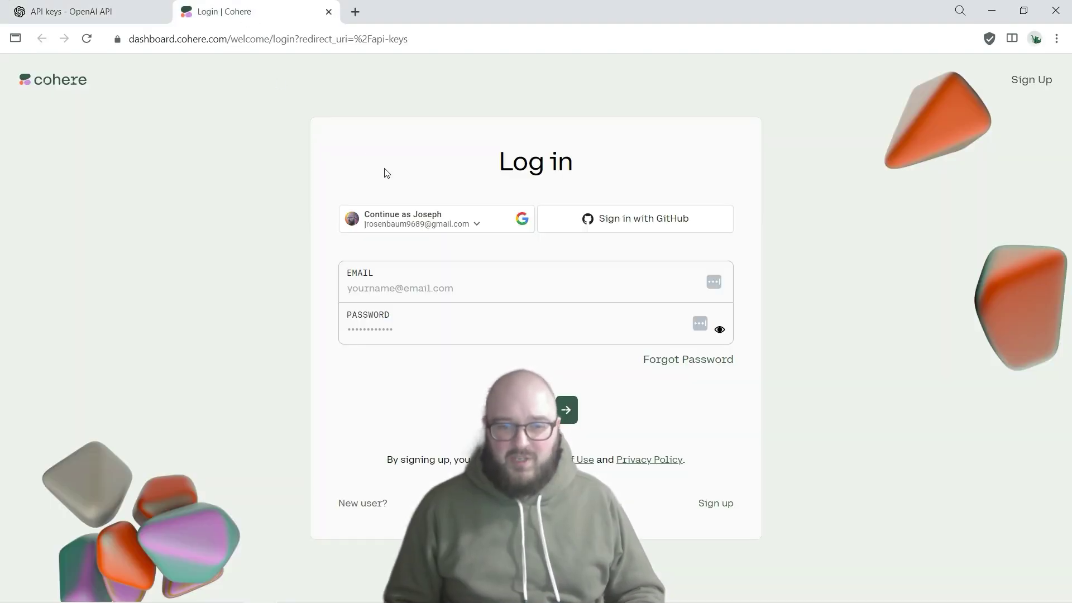
left_click(420, 224)
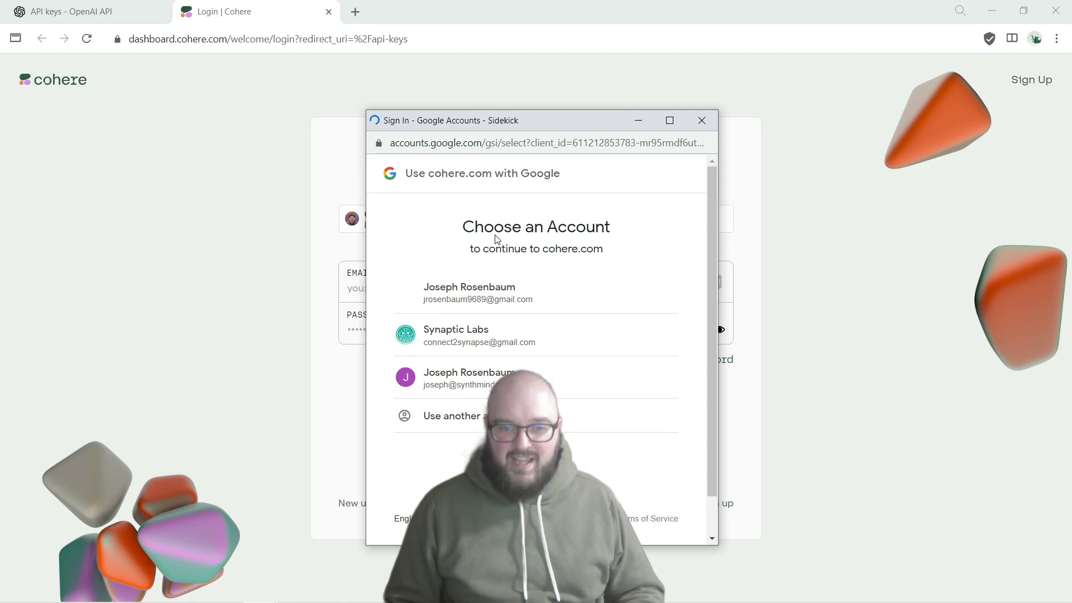
left_click(517, 295)
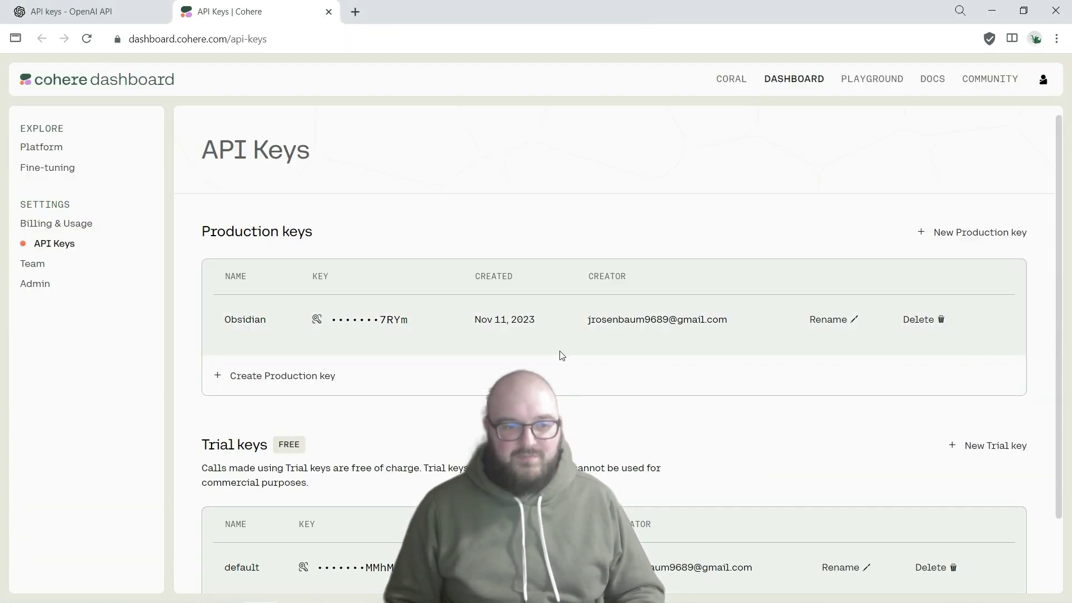
Review Cohere's API Keys page, cancel a new production key, and return to Obsidian's CohereAI key field.
left_click(55, 245)
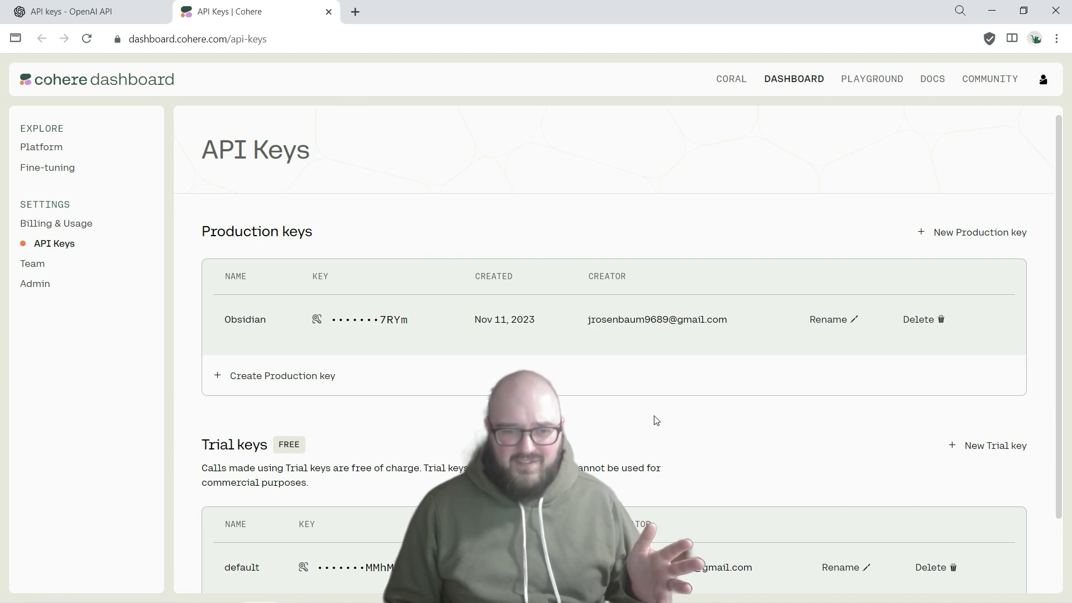
scroll(691, 423, "down", 1)
scroll(682, 403, "down", 1)
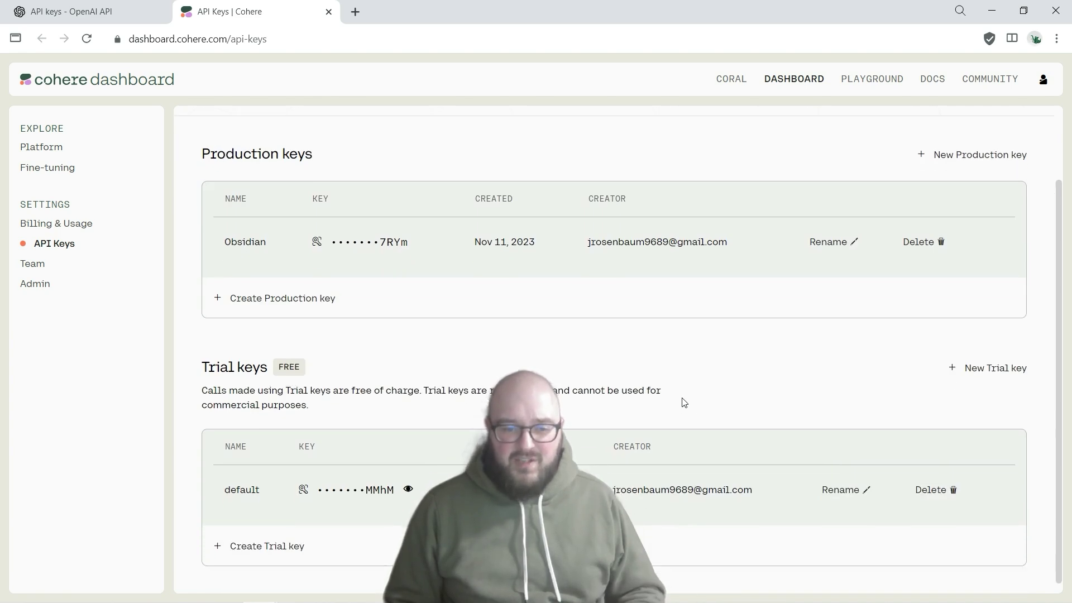
left_click(967, 155)
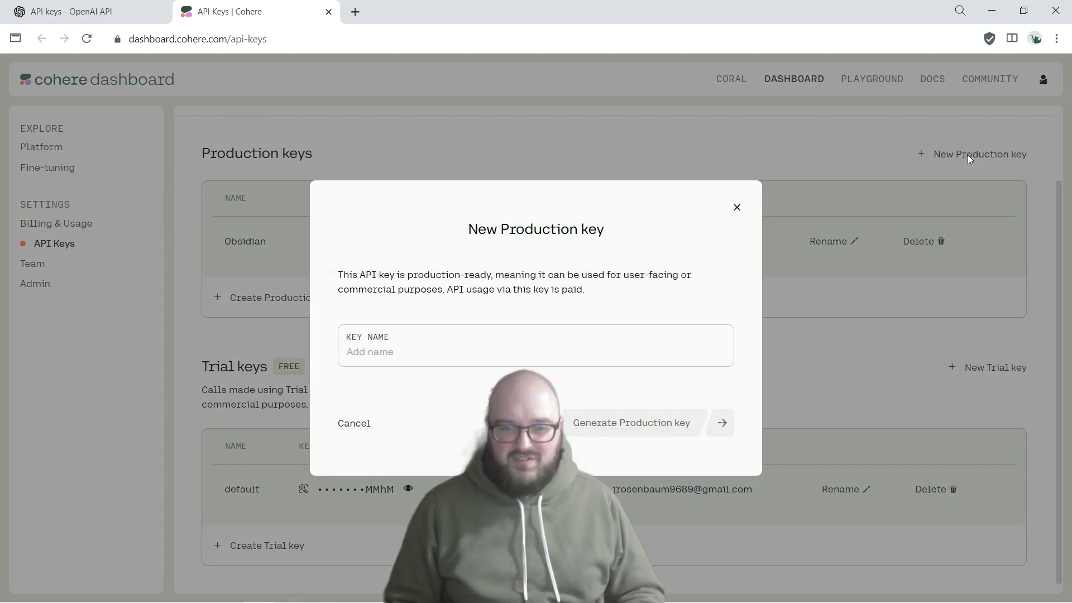
left_click(736, 207)
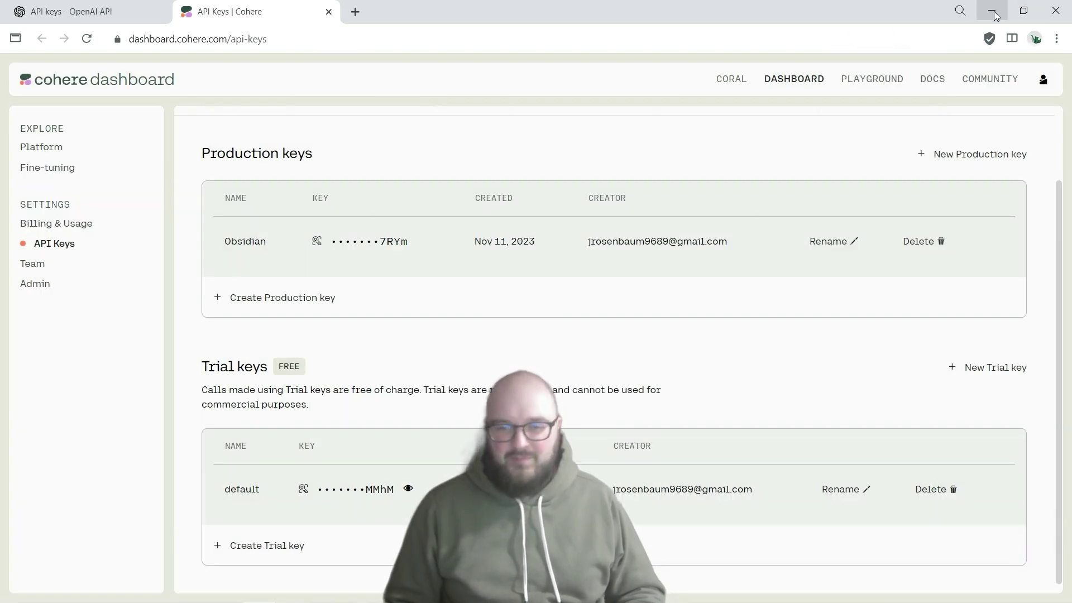
left_click(994, 13)
left_click(801, 431)
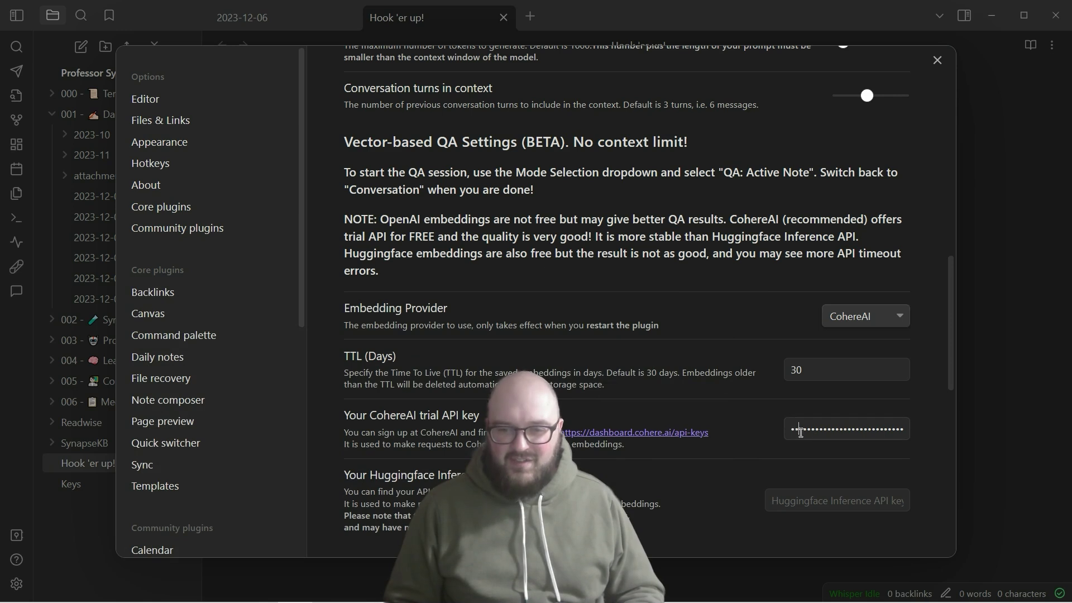
left_click(489, 368)
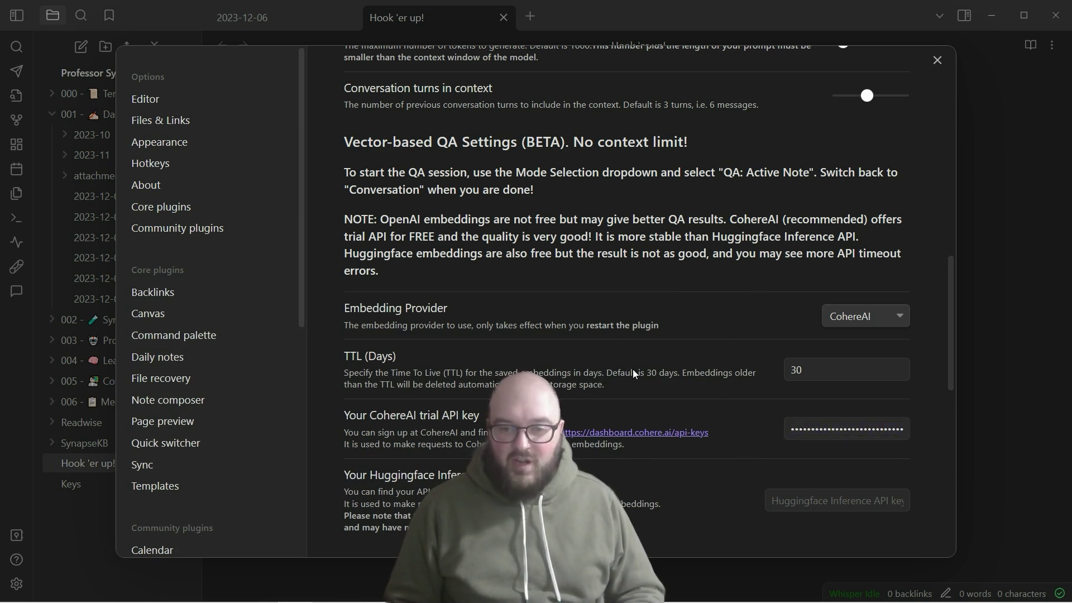
left_click(816, 374)
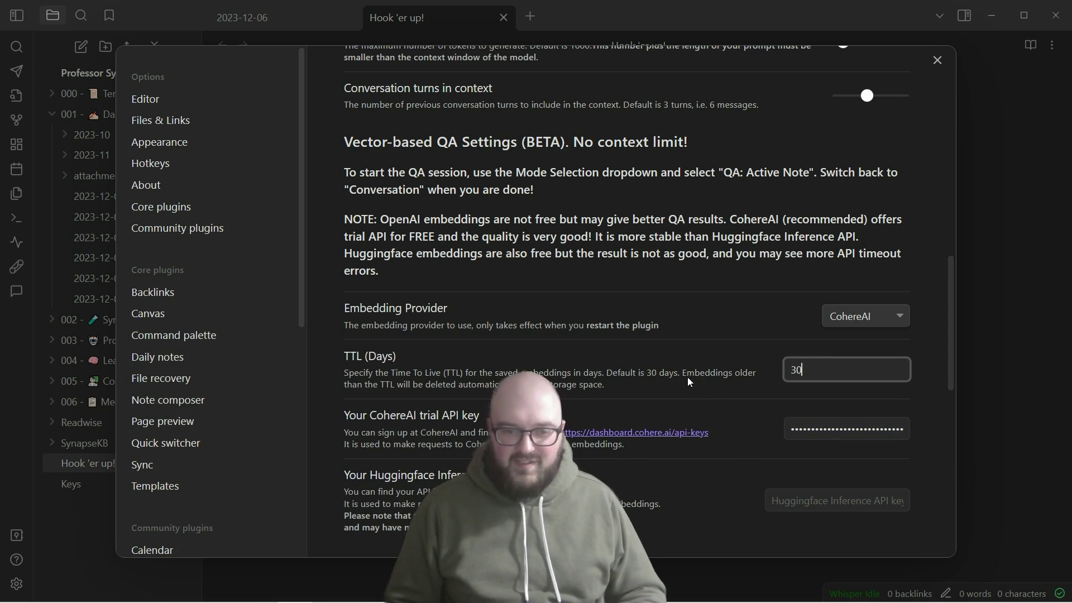
scroll(688, 377, "down", 4)
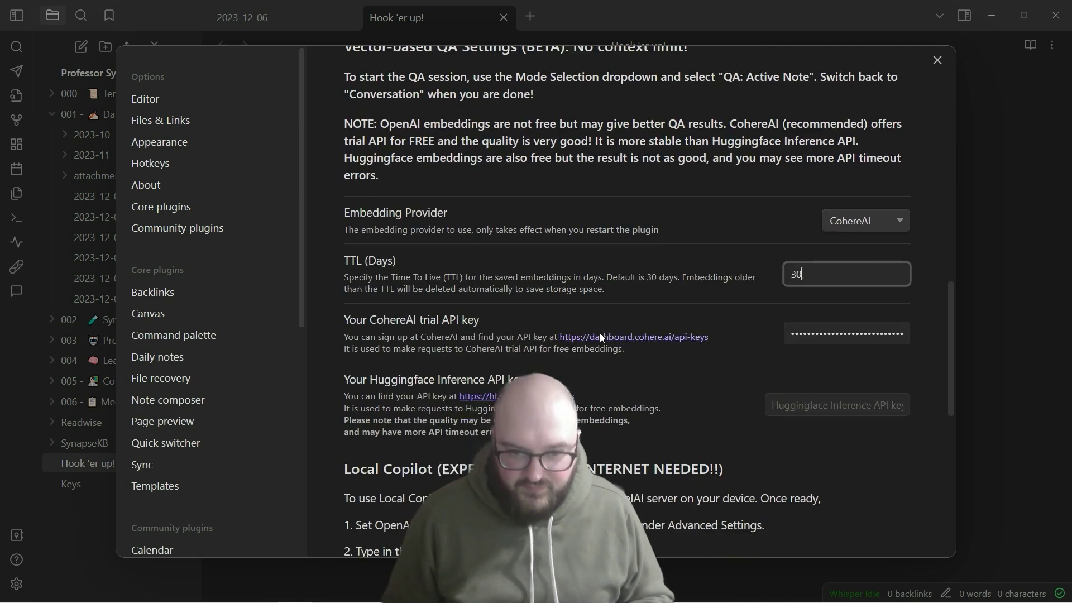
scroll(601, 336, "down", 4)
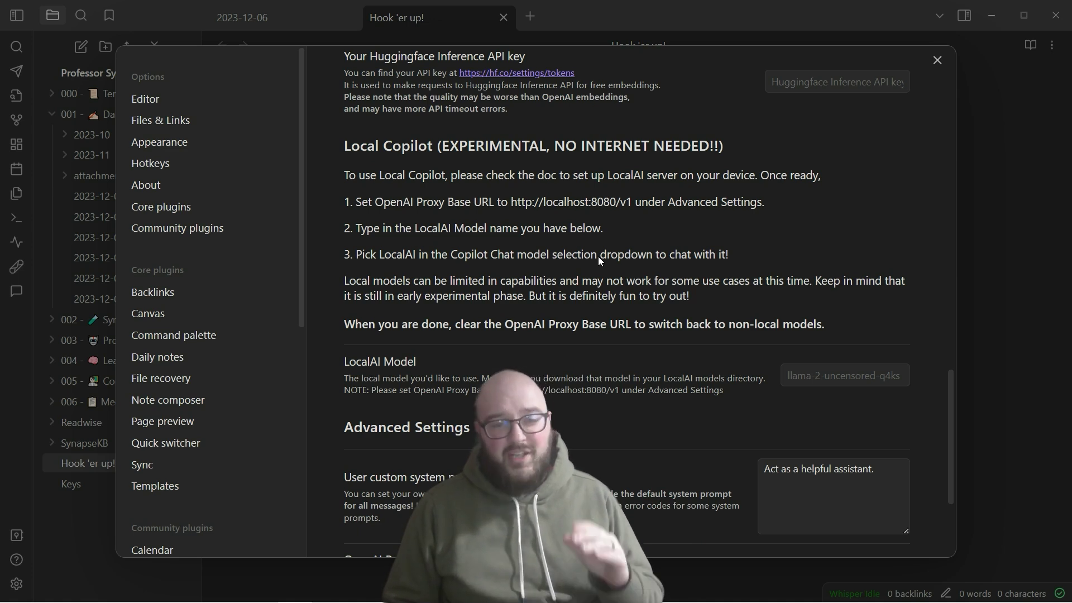
Select the custom system prompt text in Advanced Settings, close Settings, and expand 005 - Courses.
scroll(598, 257, "down", 5)
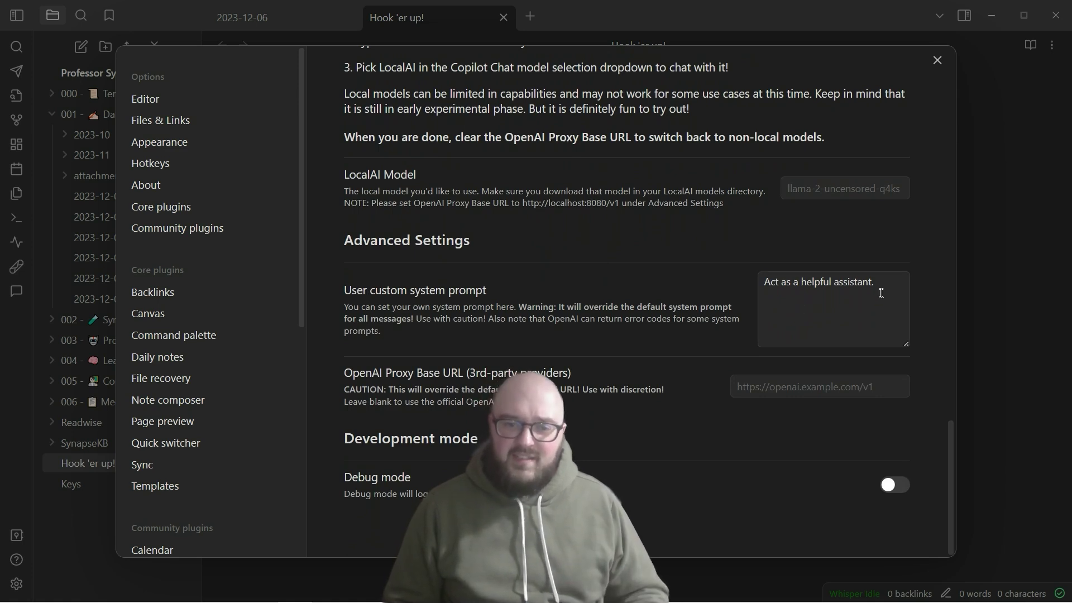
left_click_drag(880, 287, 731, 288)
left_click(838, 307)
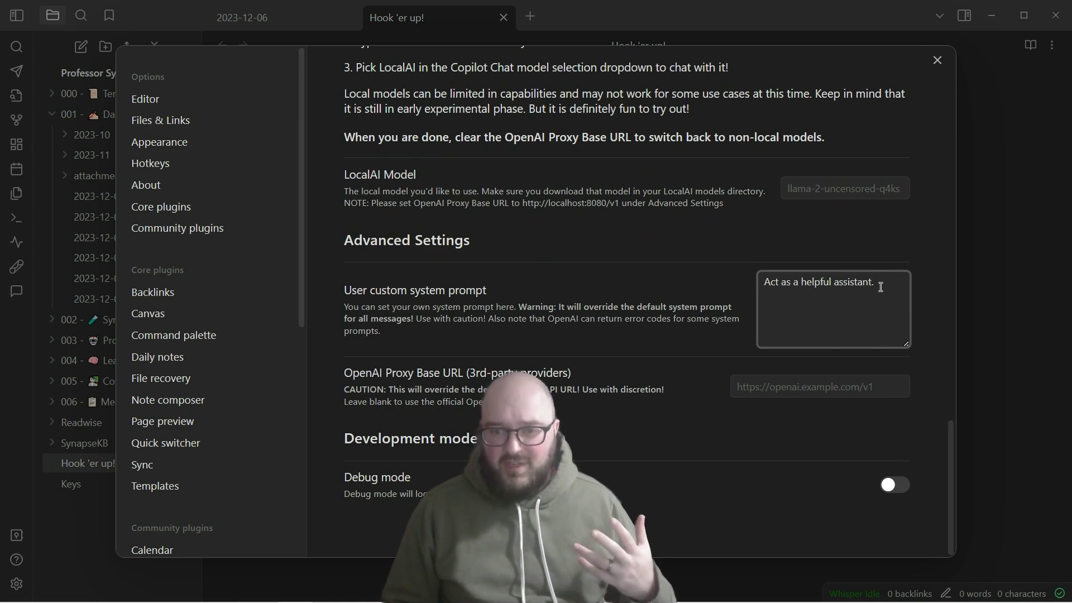
left_click_drag(880, 287, 741, 291)
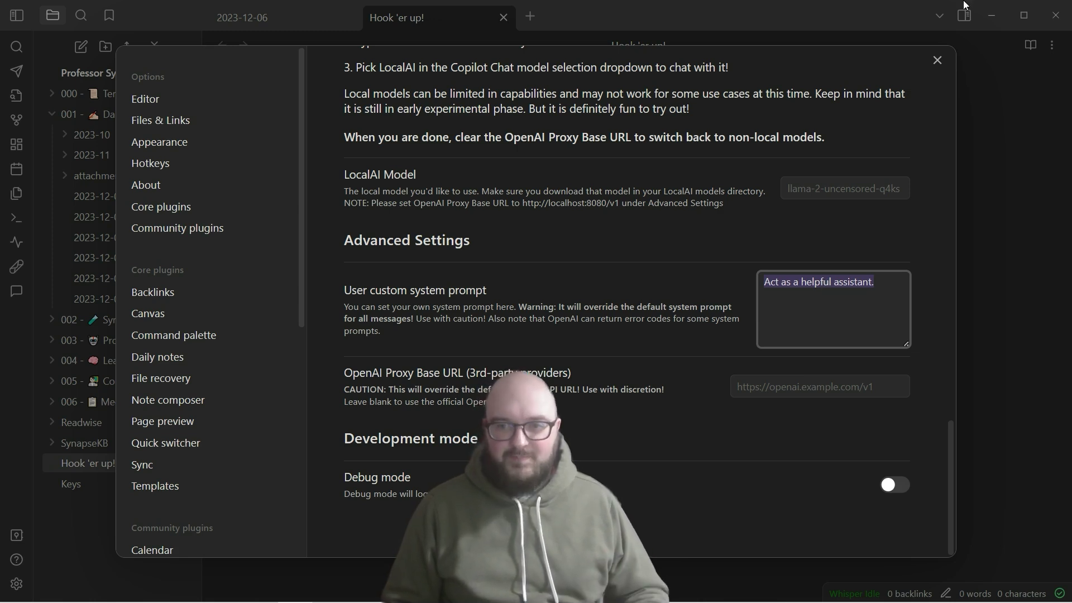
left_click(942, 65)
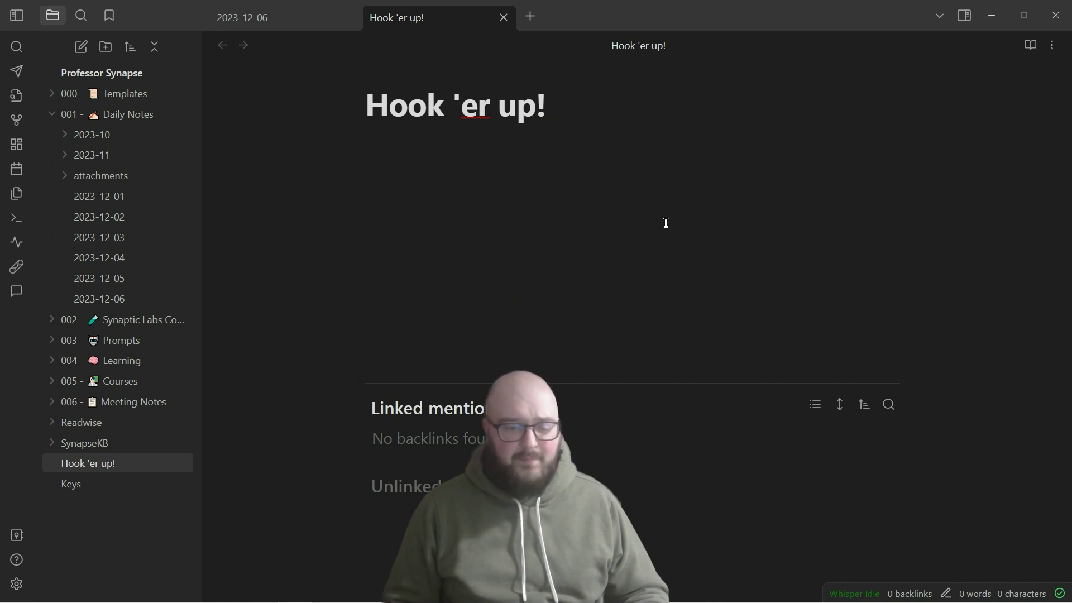
left_click(97, 381)
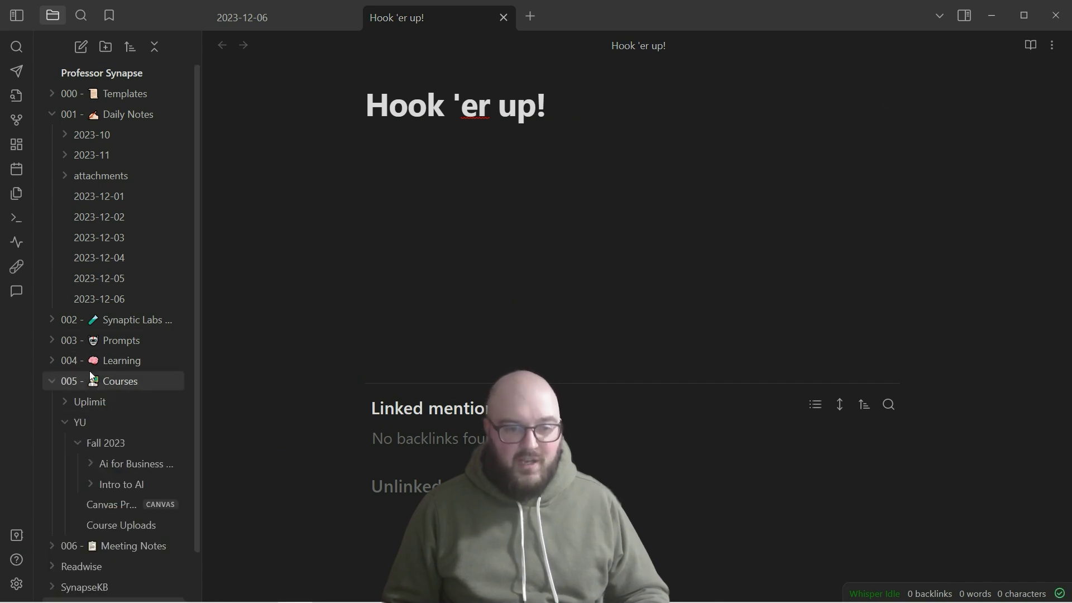
Expand the Uplimit folder and open the Advanced Prompt Engineering note.
left_click(97, 403)
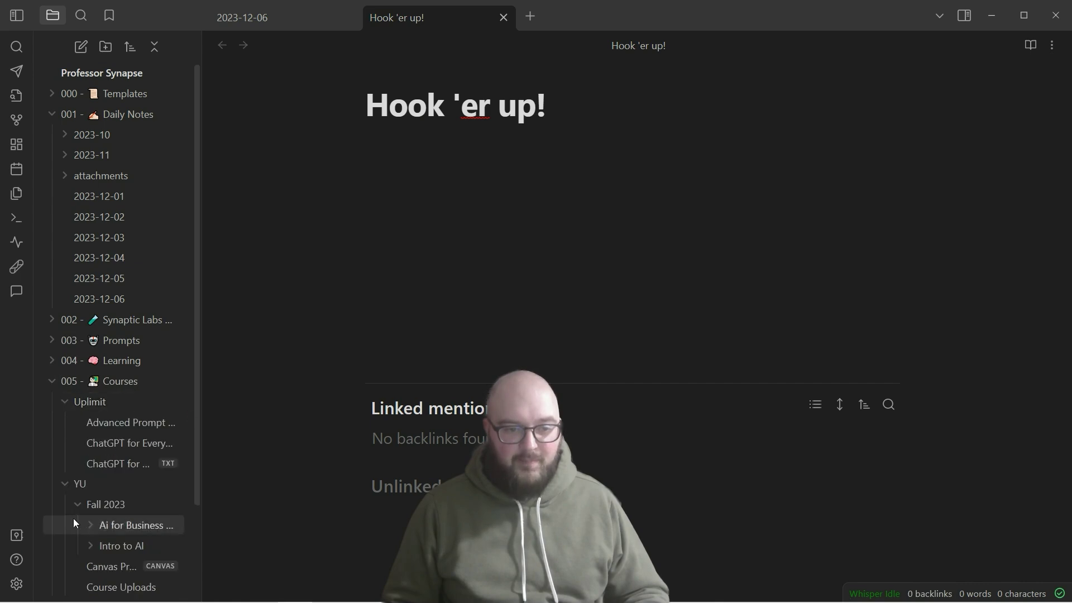
left_click(122, 423)
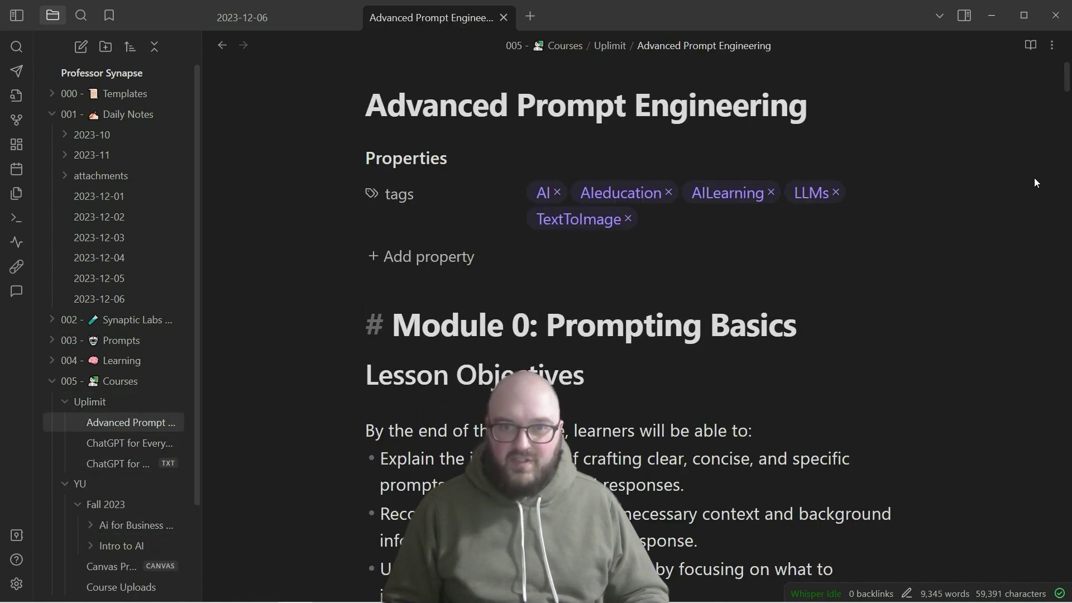
Open the Copilot chat in the right sidebar, keeping GPT-4 TURBO and Conversation mode.
left_click(963, 16)
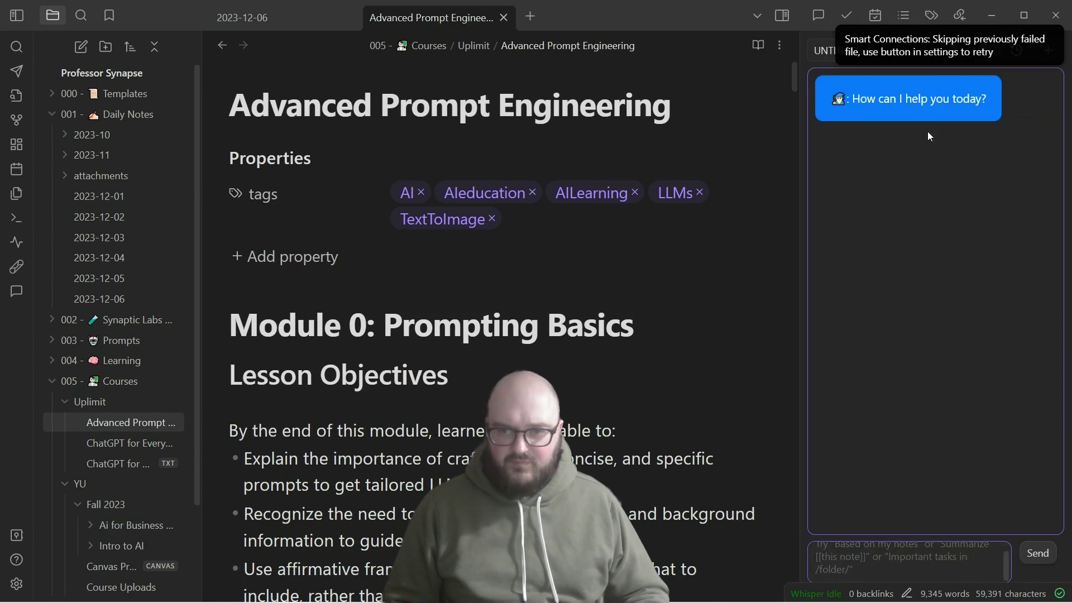
left_click(829, 18)
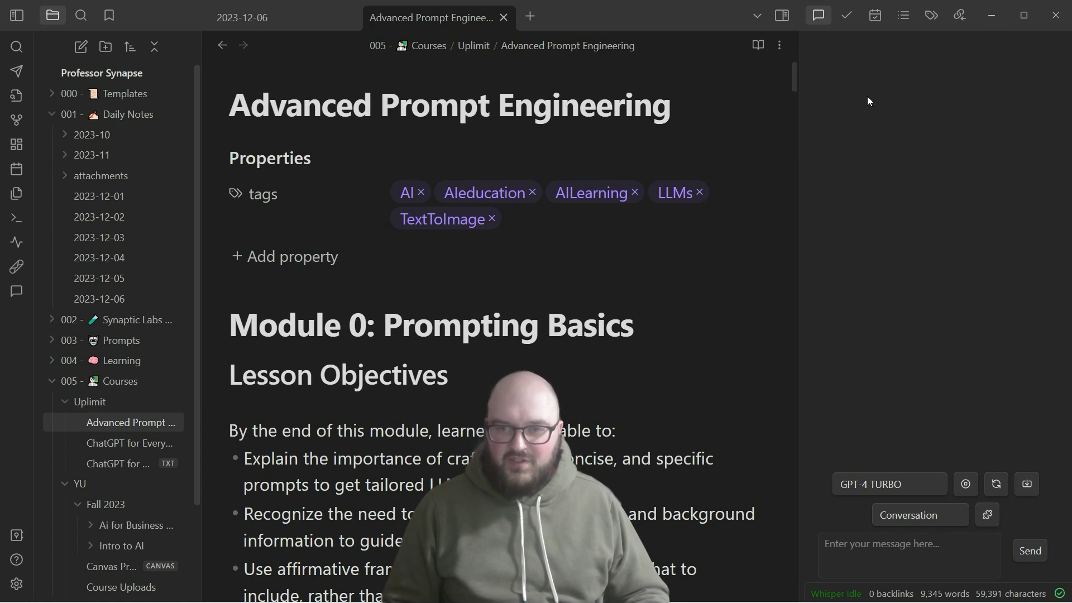
left_click(870, 486)
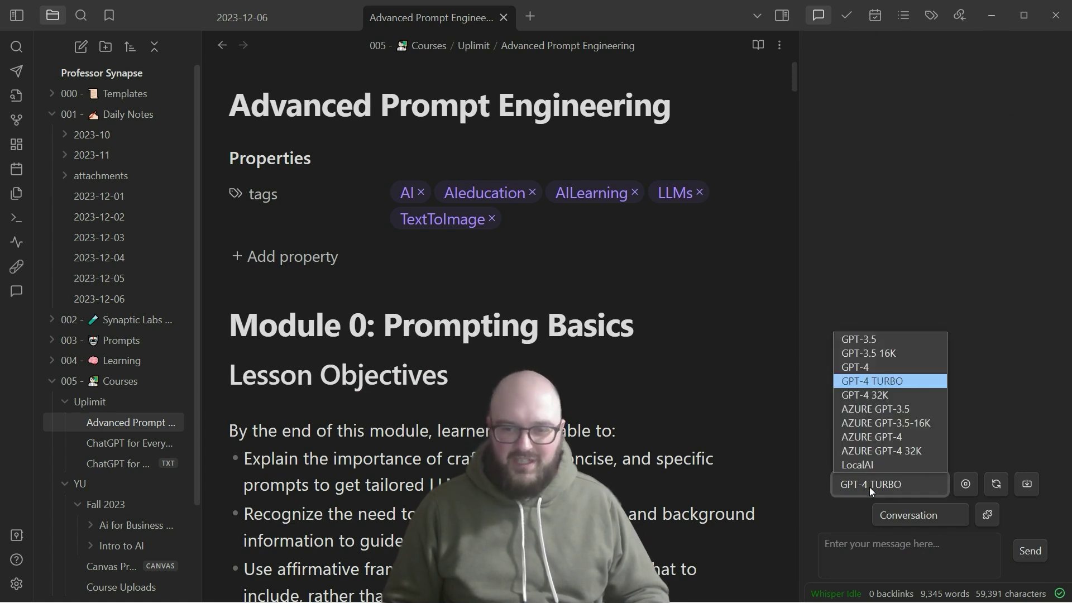
left_click(870, 486)
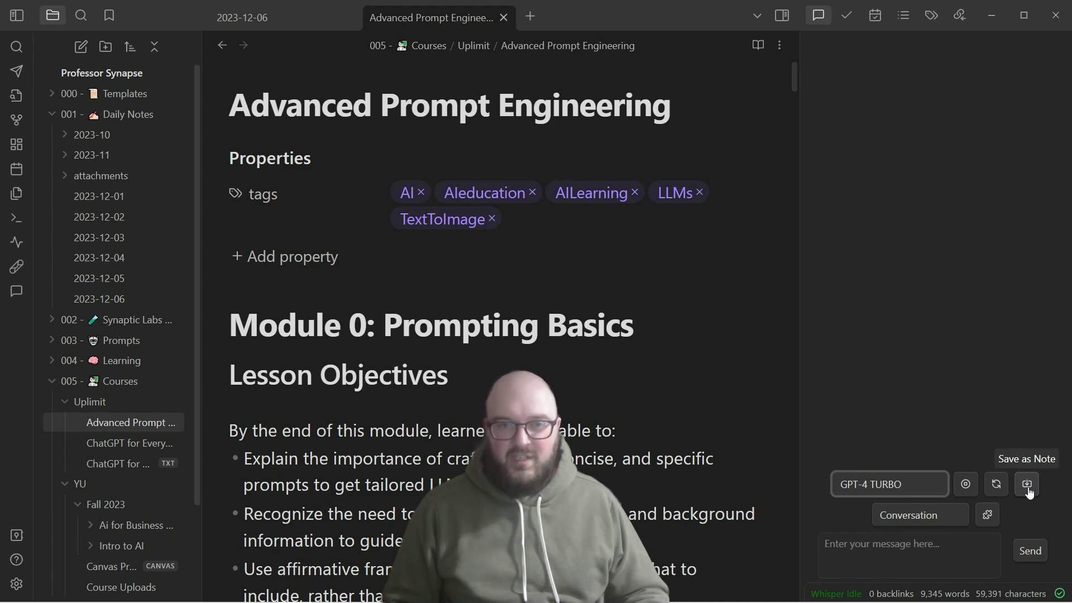
left_click(931, 518)
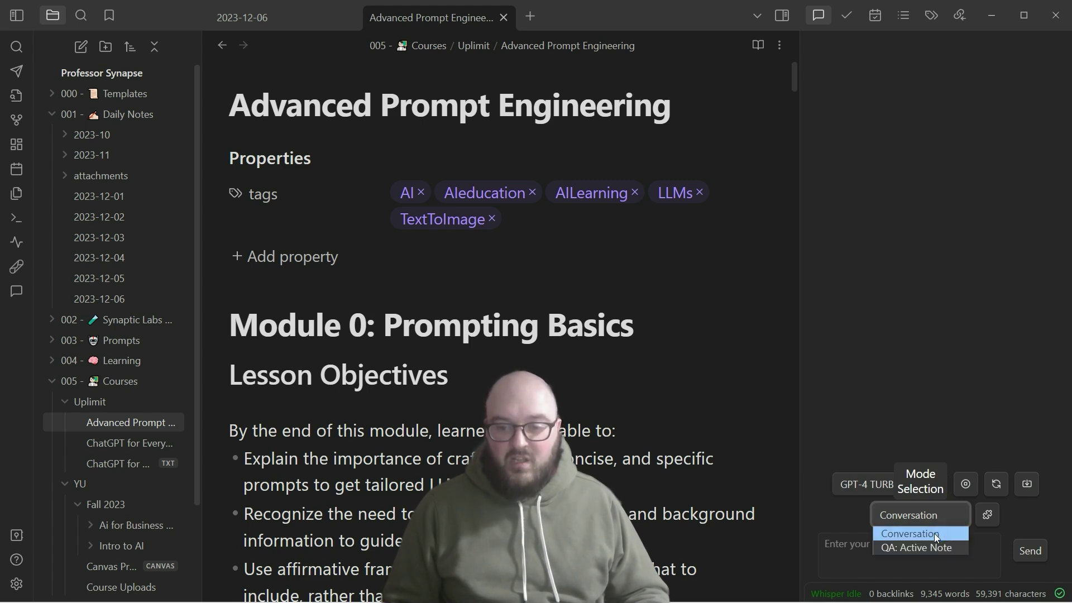
left_click(934, 534)
left_click(874, 563)
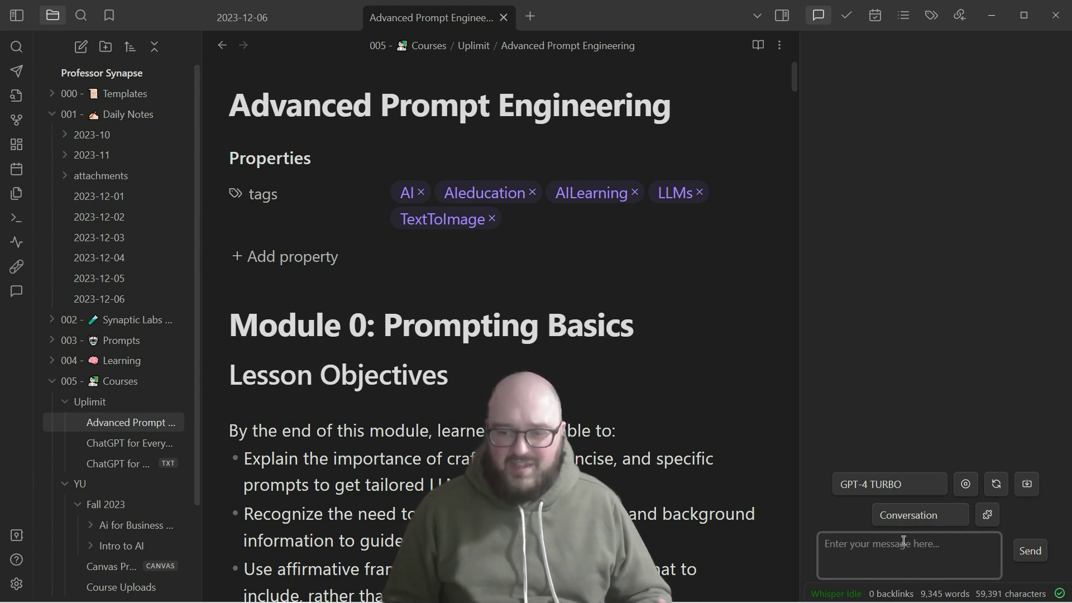
Switch the chat to QA: Active Note mode and rebuild the active note's index.
left_click(922, 521)
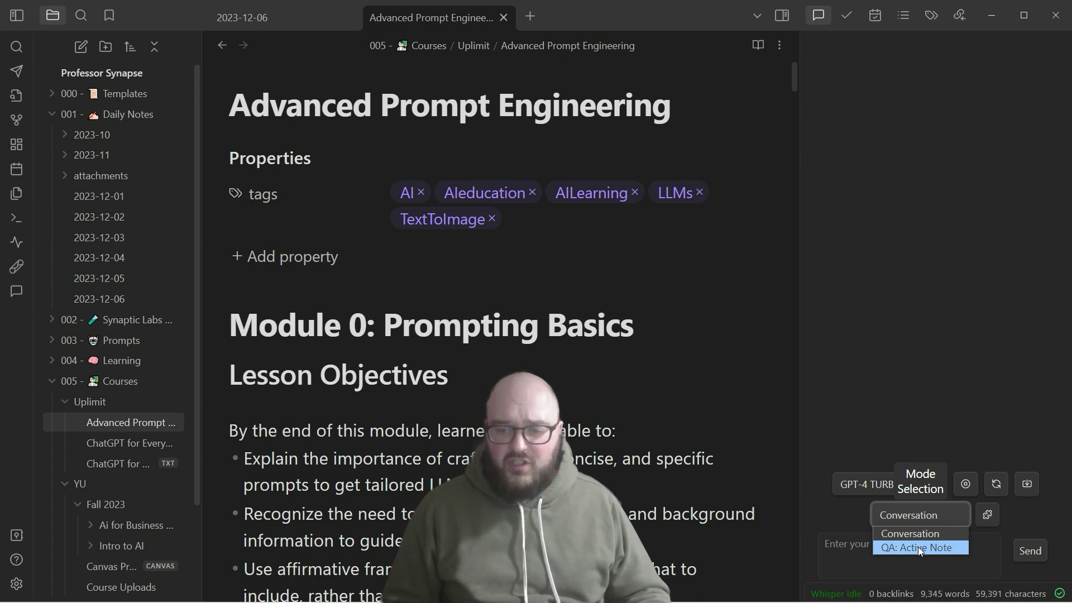
left_click(918, 548)
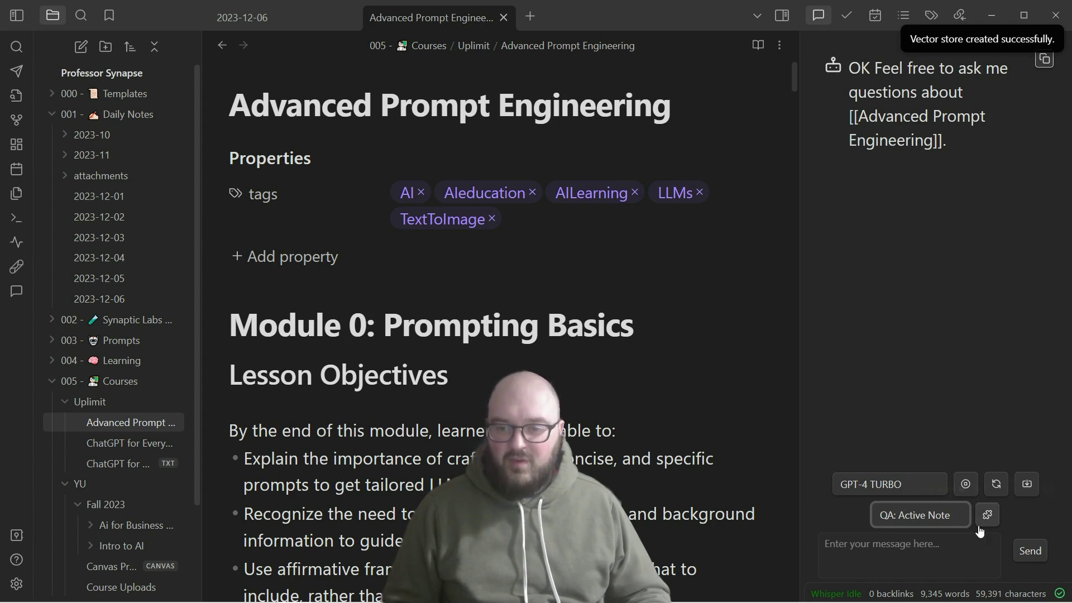
left_click(990, 520)
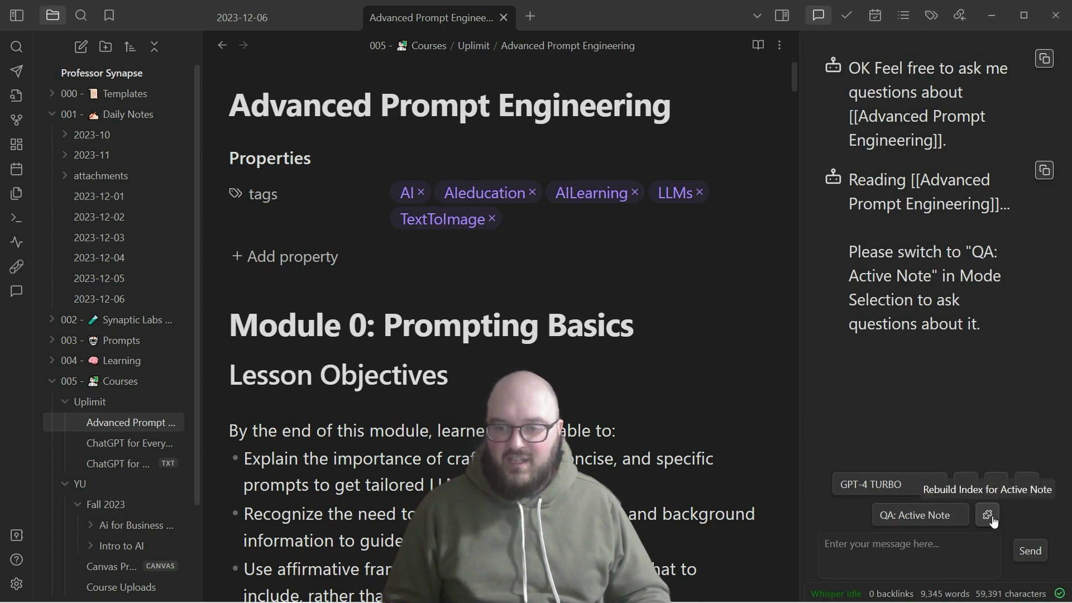
Ask the chat 'tell me about the SCRIBE method' and read its answer.
left_click(934, 553)
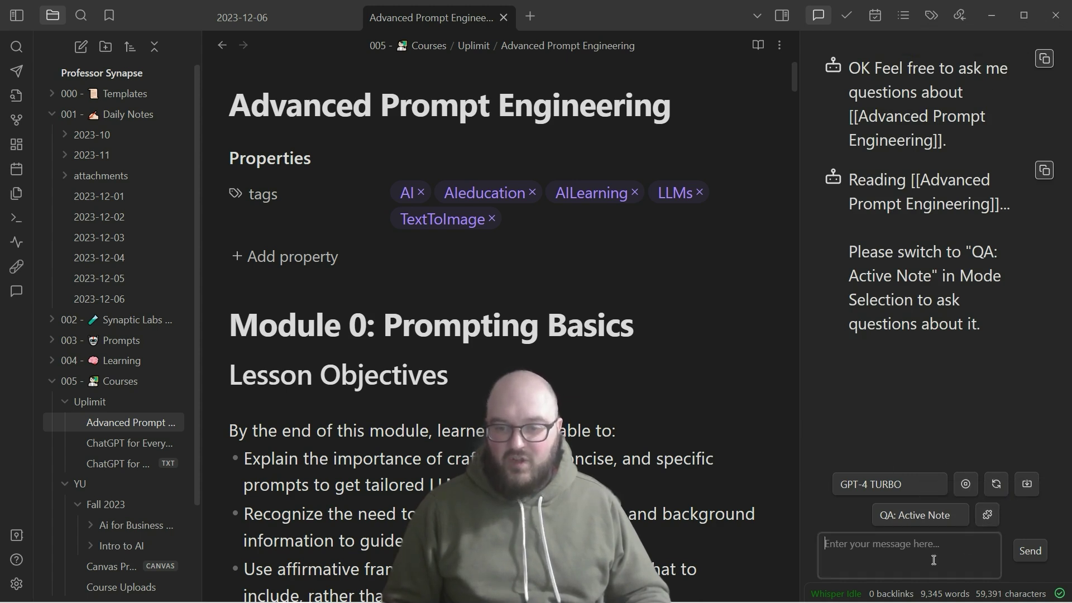
type("tell me ")
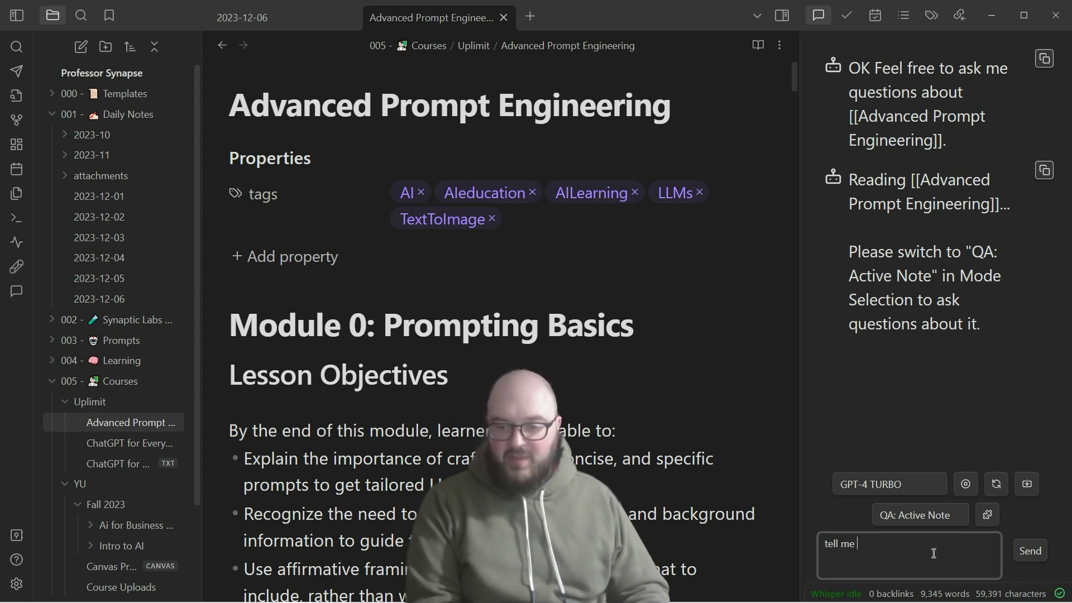
type("about the SCRIBE method")
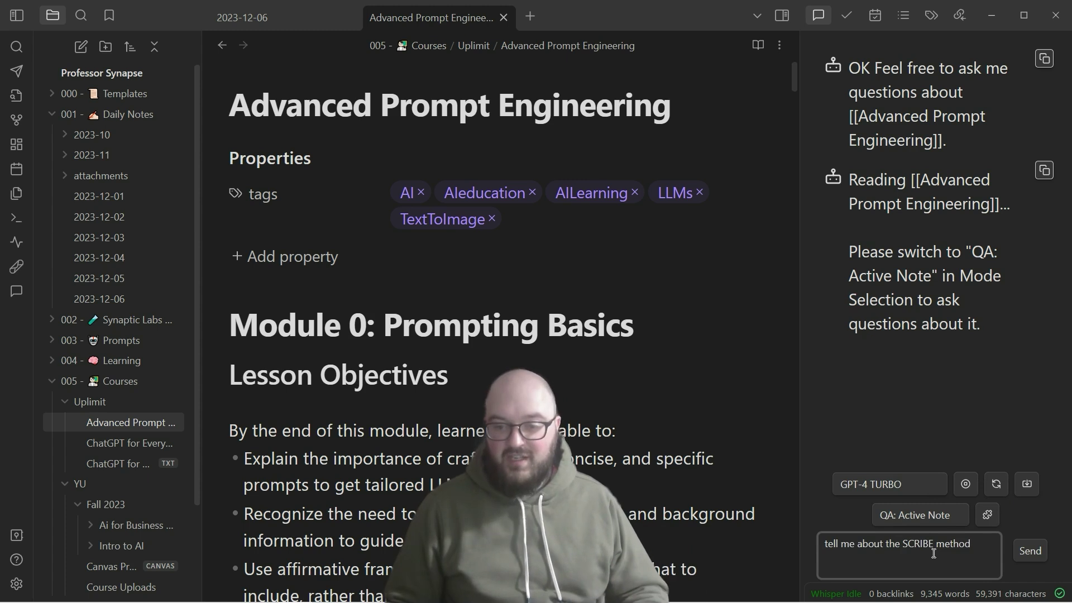
left_click(1025, 552)
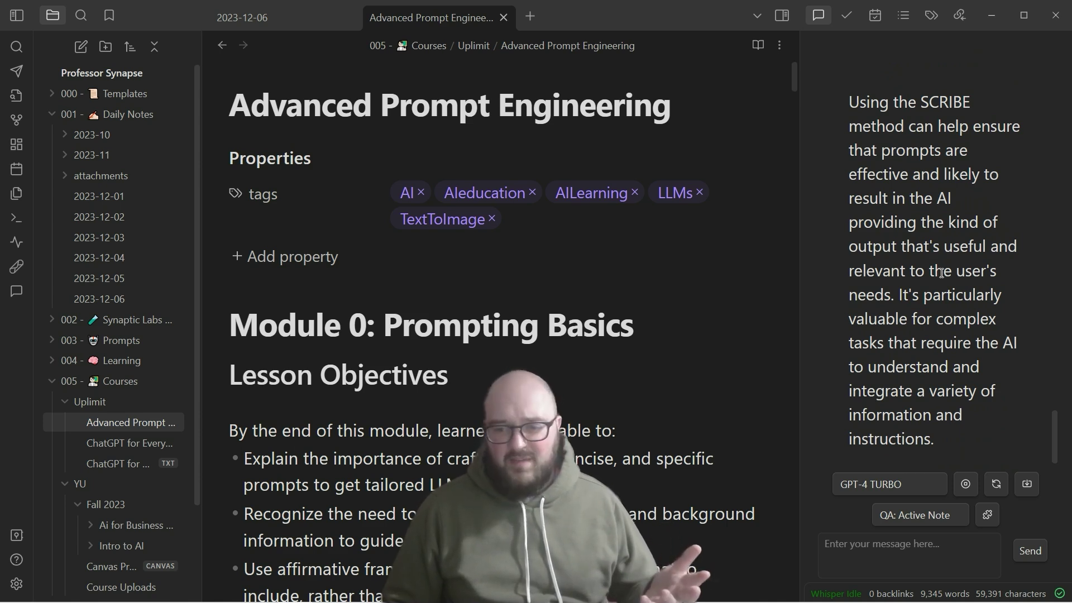
left_click(862, 553)
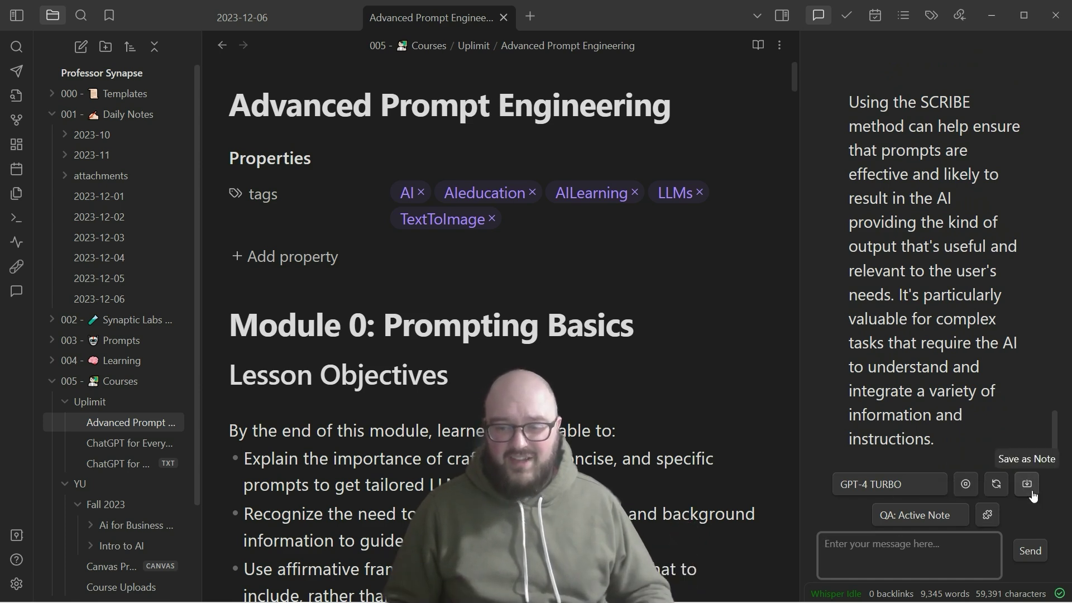
Search the community plugin catalogue for 'smart connections' and open the Smart Connections details page.
key("ctrl+comma")
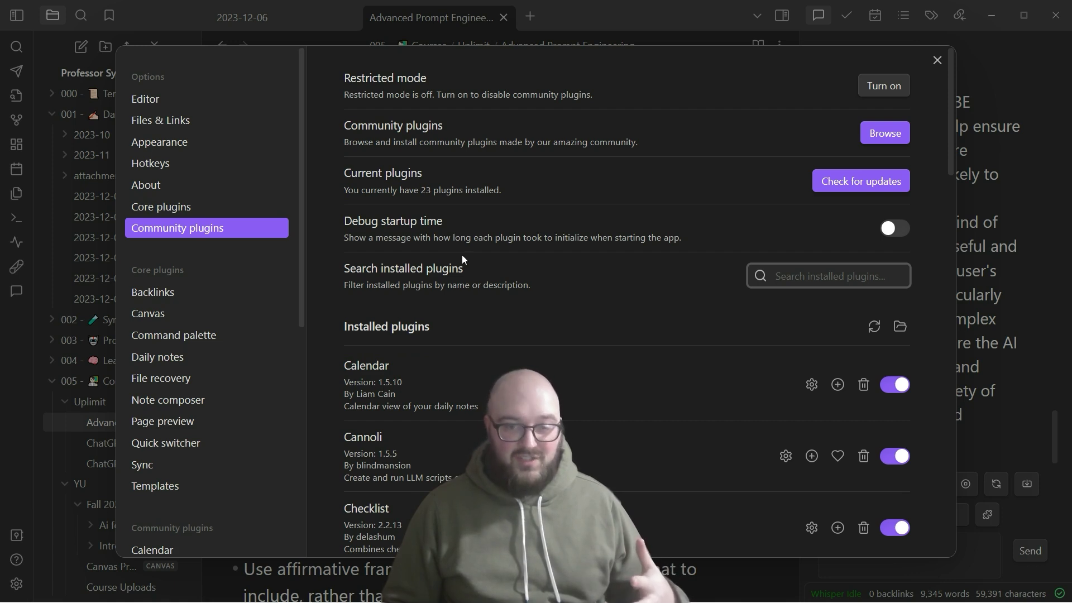
left_click(895, 137)
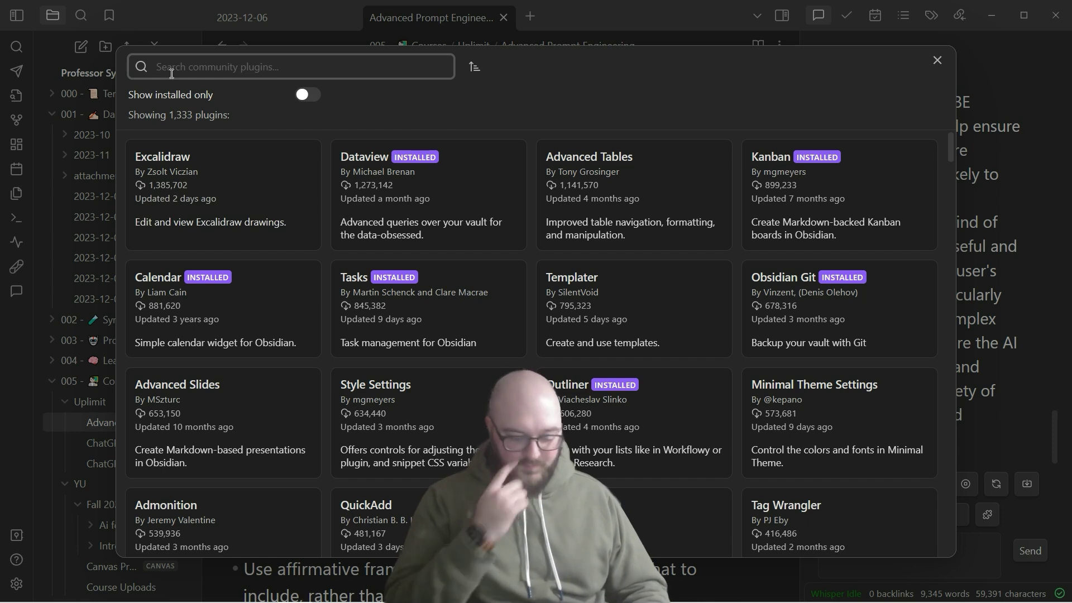
type("smart connections")
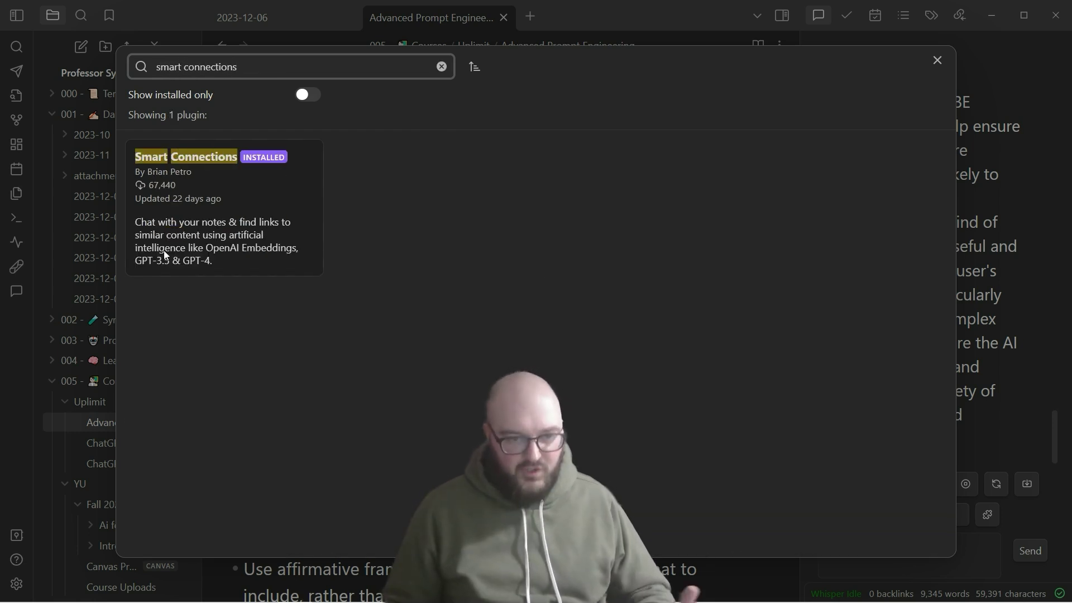
left_click(160, 265)
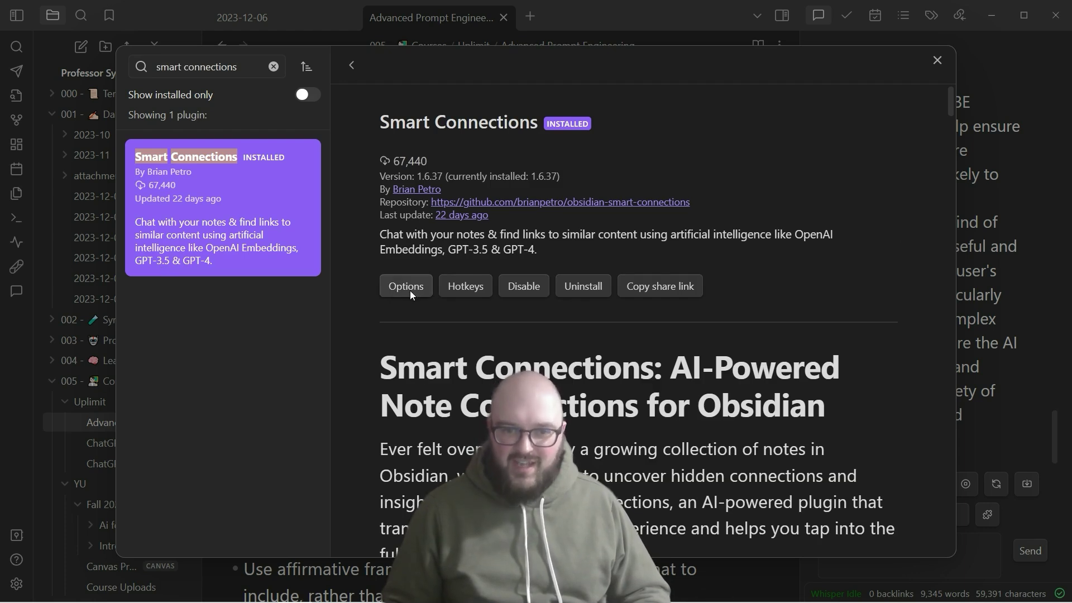
Open the Smart Connections plugin options and scroll down through them.
left_click(404, 287)
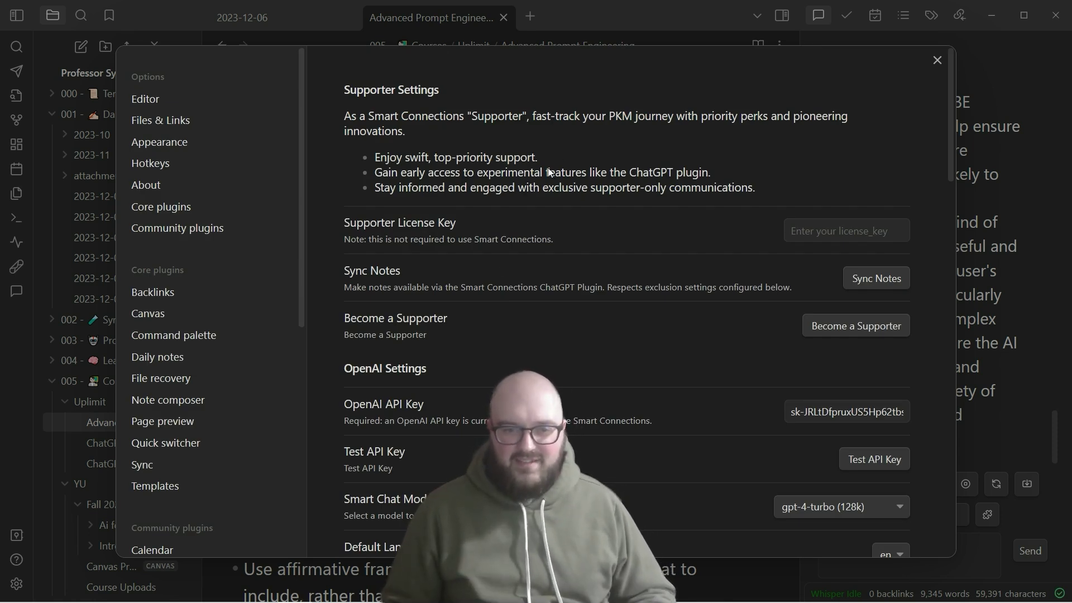
scroll(586, 249, "down", 4)
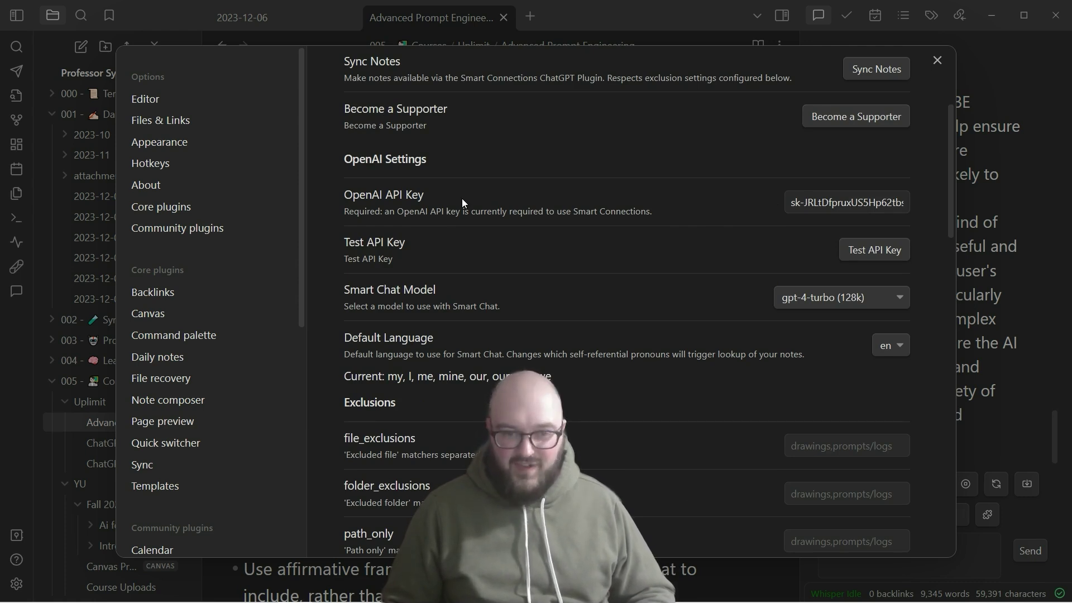
scroll(577, 225, "down", 1)
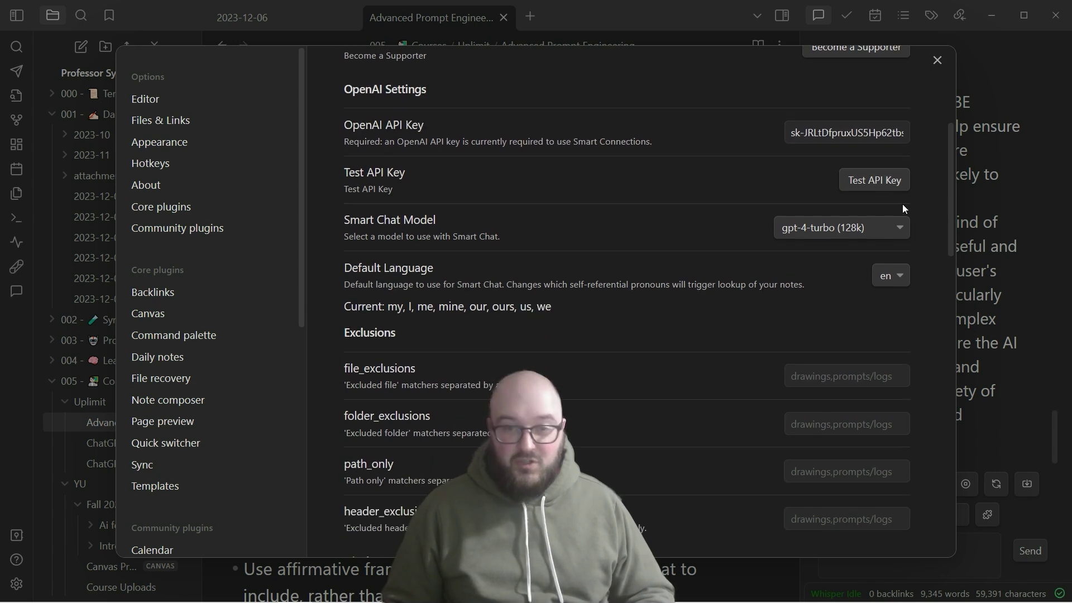
Keep gpt-4-turbo (128k) as the Smart Chat model and review the remaining settings.
left_click(867, 235)
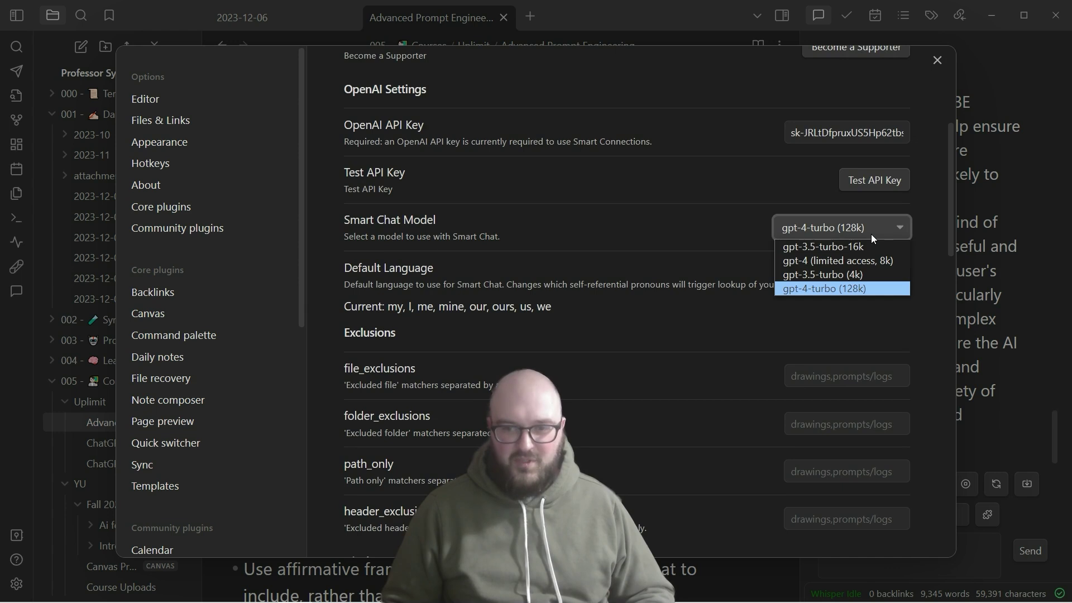
left_click(871, 234)
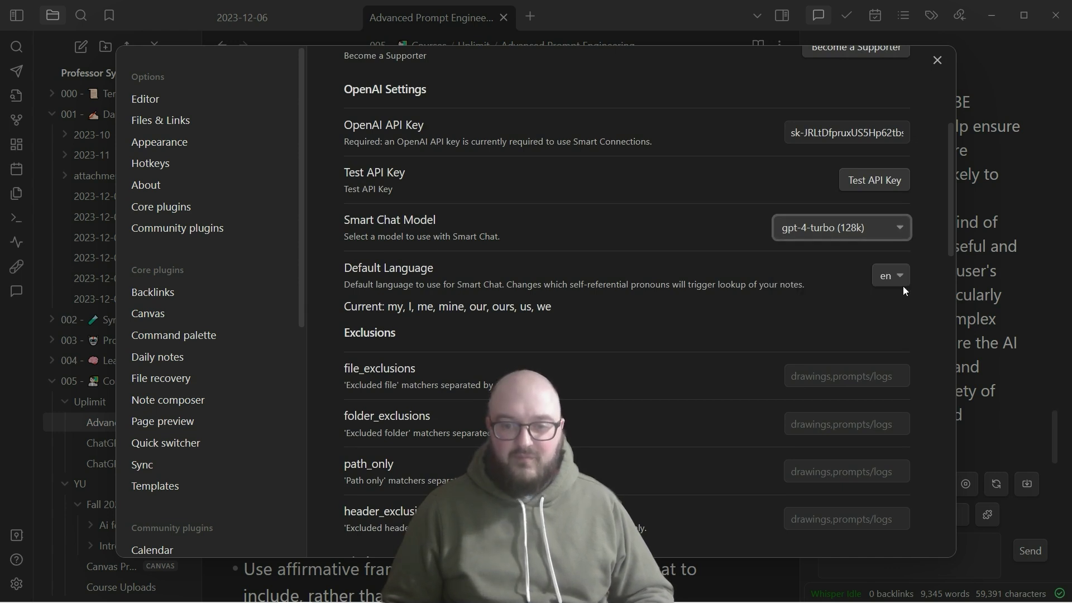
scroll(690, 290, "down", 4)
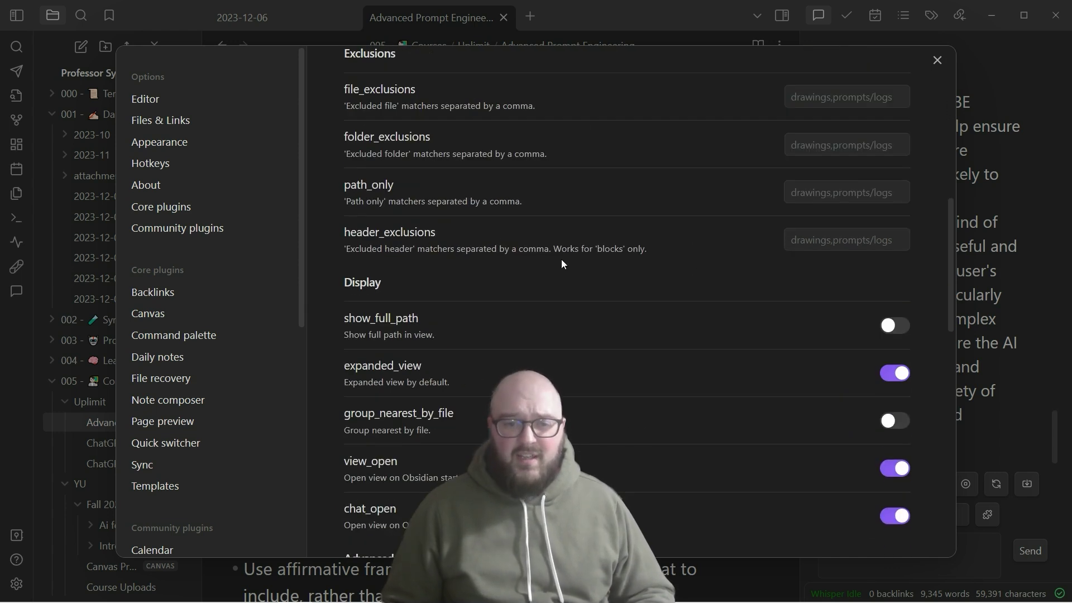
scroll(687, 223, "up", 1)
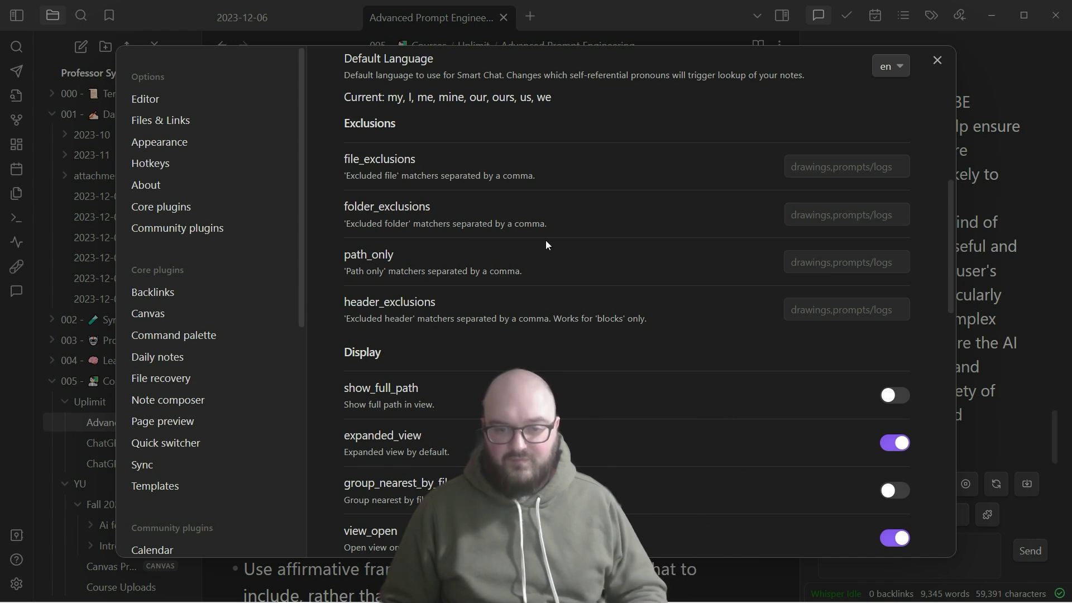
scroll(545, 245, "down", 10)
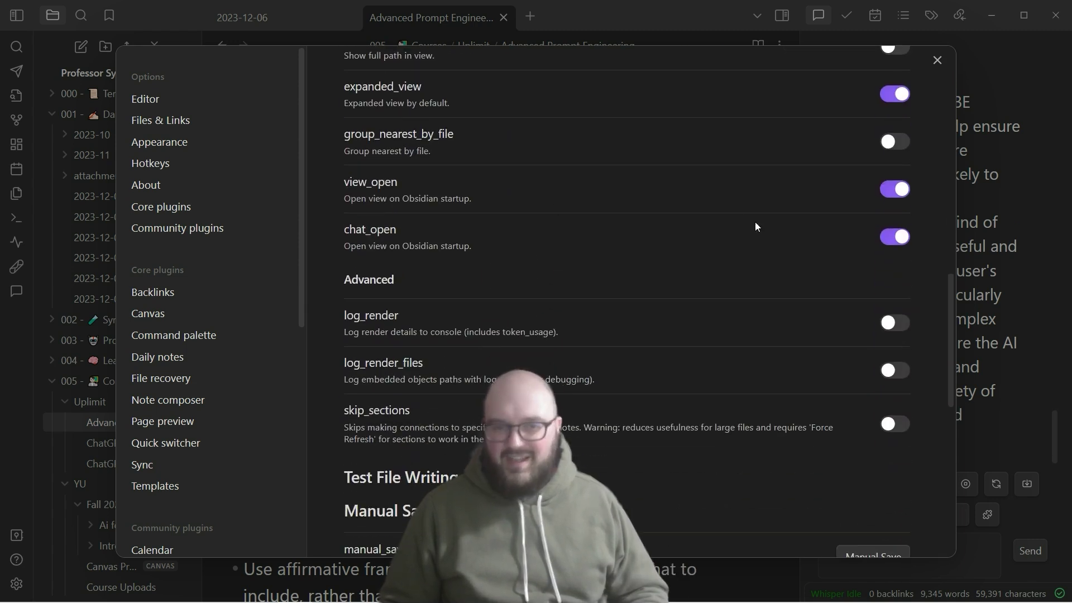
scroll(578, 245, "down", 6)
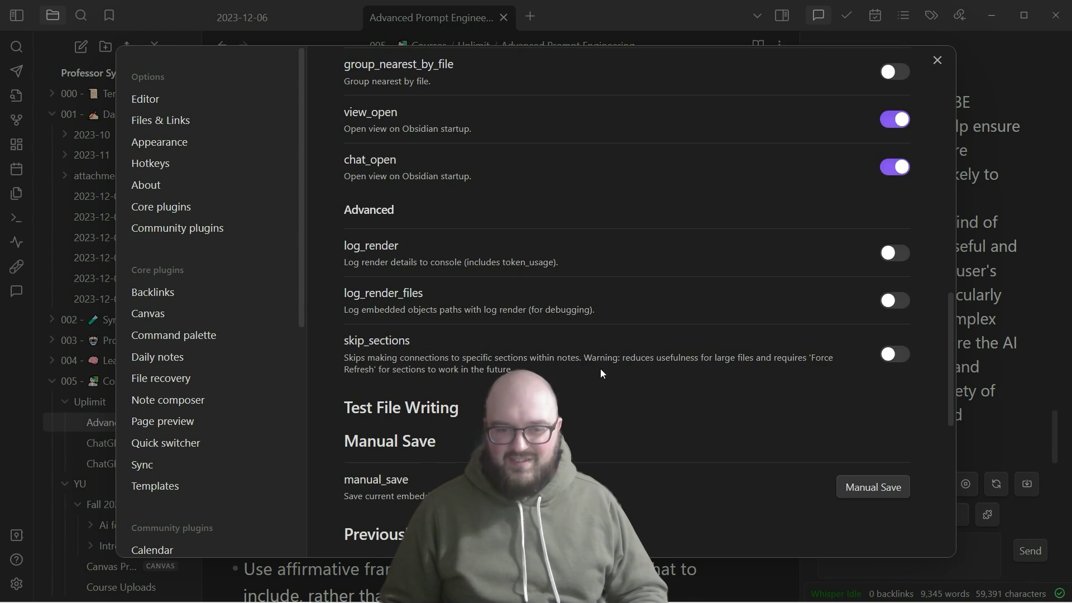
scroll(527, 223, "down", 8)
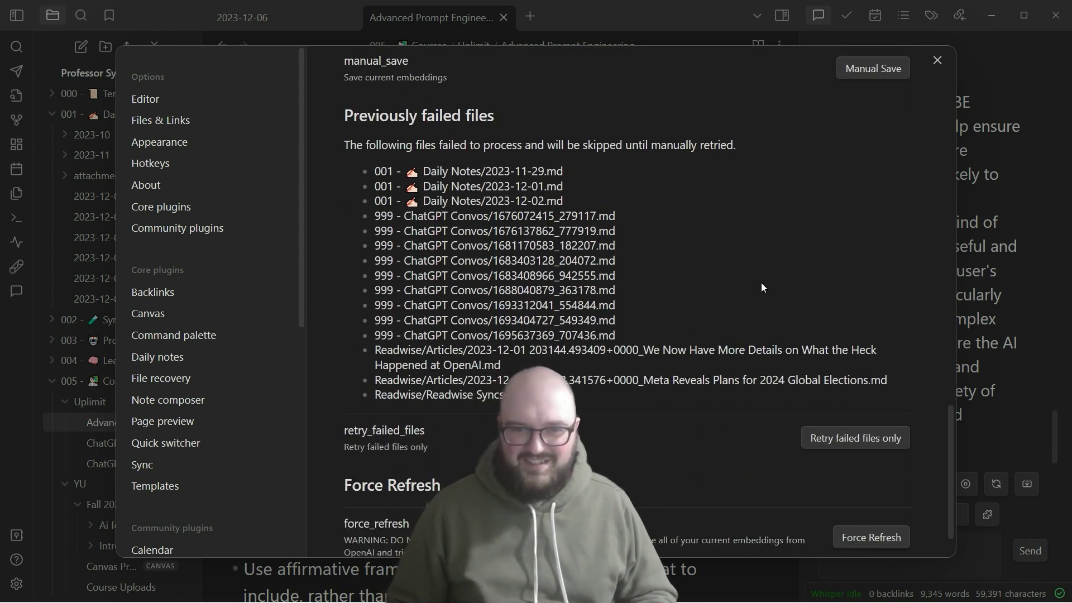
Retry the previously failed files, then scroll back up to Supporter Settings.
scroll(751, 291, "up", 2)
scroll(750, 291, "down", 2)
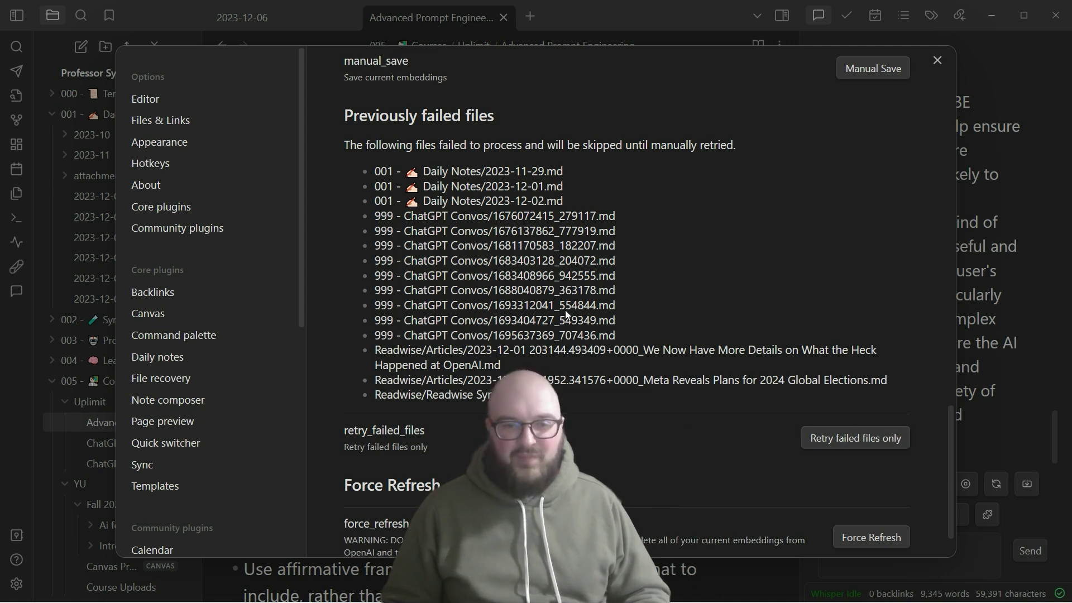
left_click(840, 436)
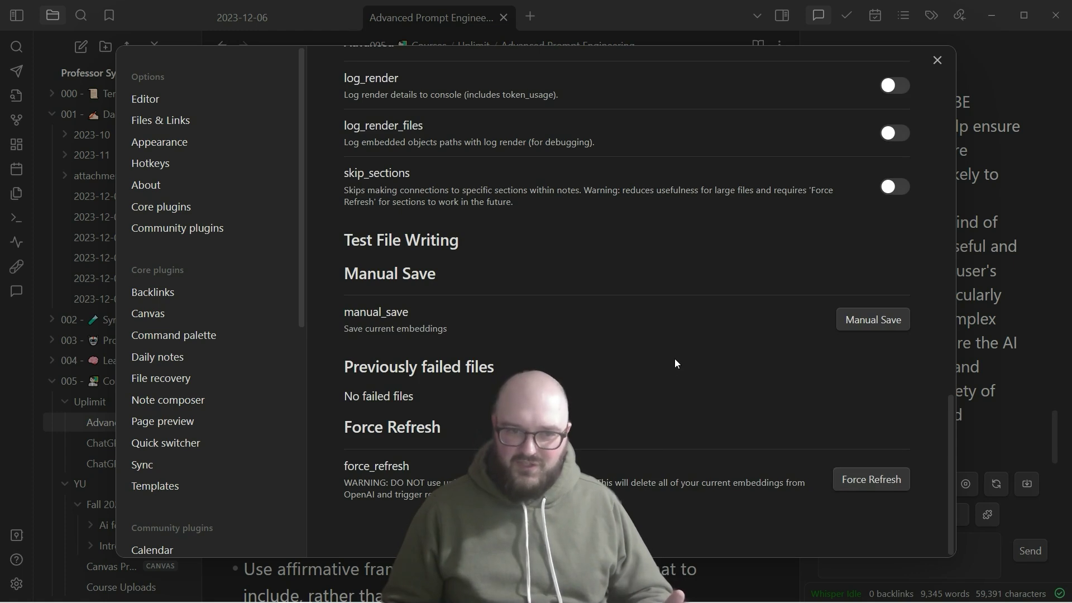
scroll(676, 363, "up", 5)
scroll(676, 360, "up", 8)
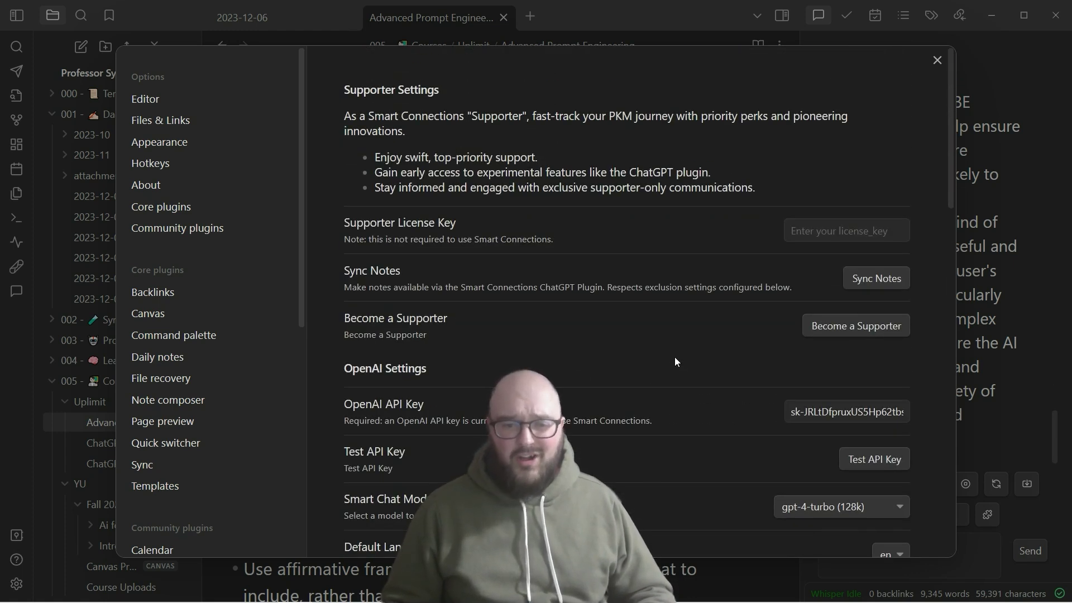
scroll(675, 361, "down", 1)
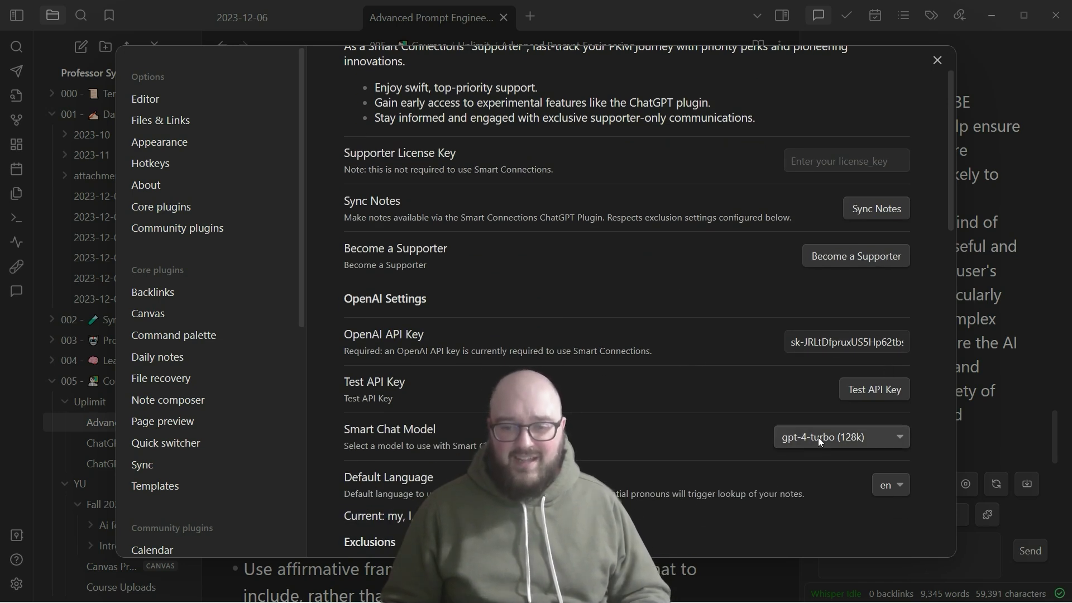
scroll(587, 182, "up", 3)
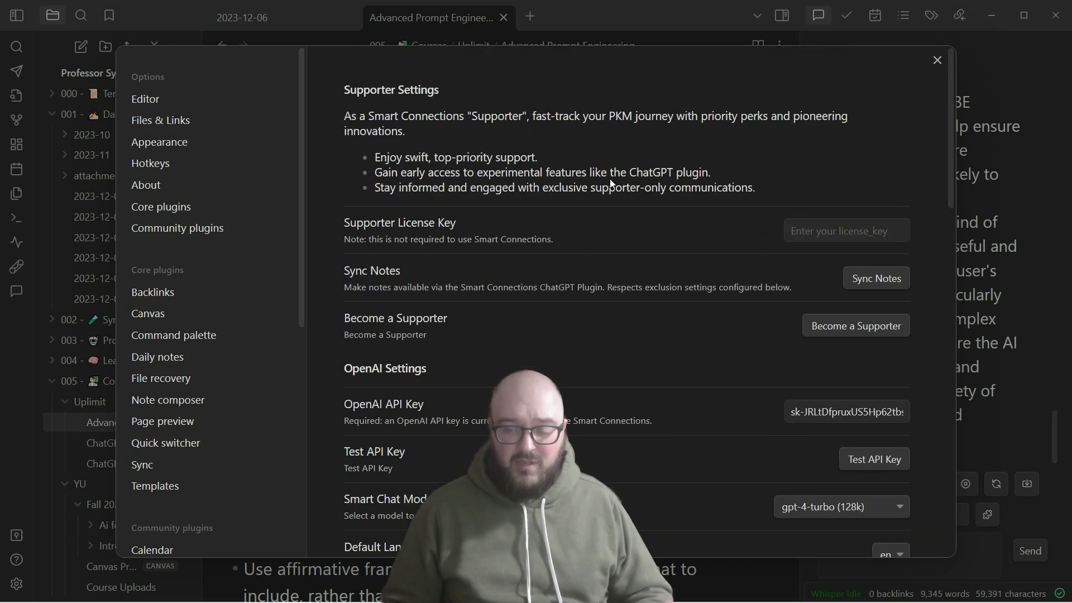
Start a fresh Smart Connections chat, narrow its panel, and draft 'Tell me about the SCRIBE method'.
left_click(938, 60)
left_click(892, 17)
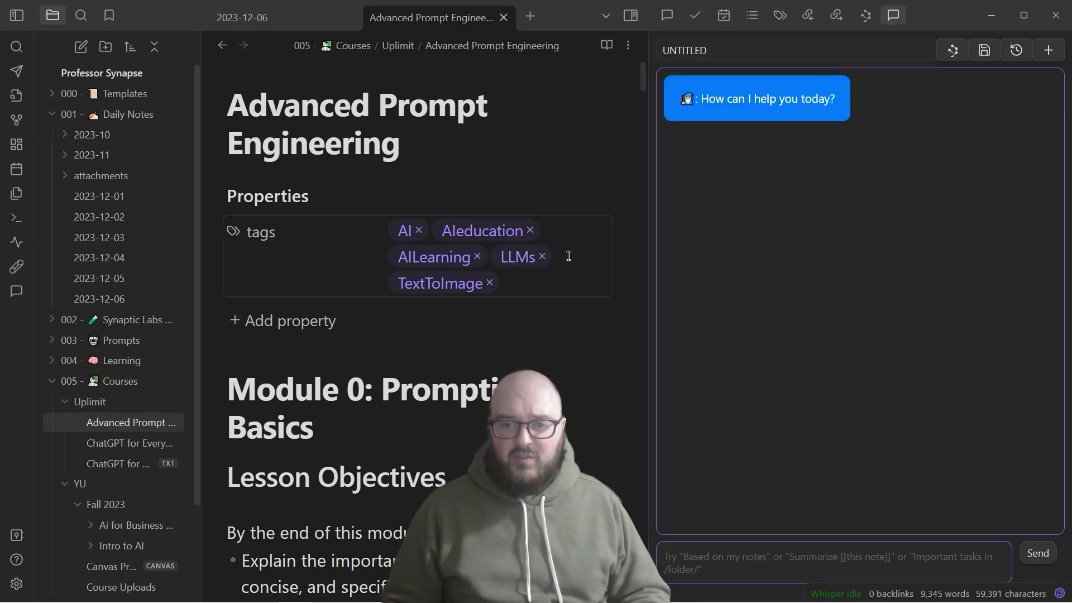
left_click_drag(648, 236, 769, 236)
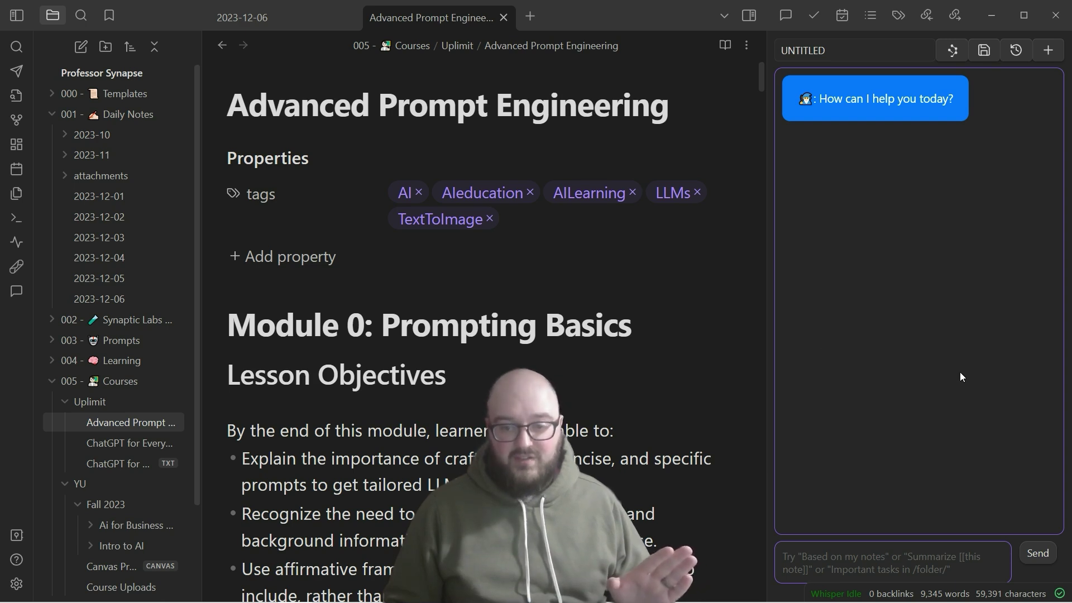
left_click(860, 564)
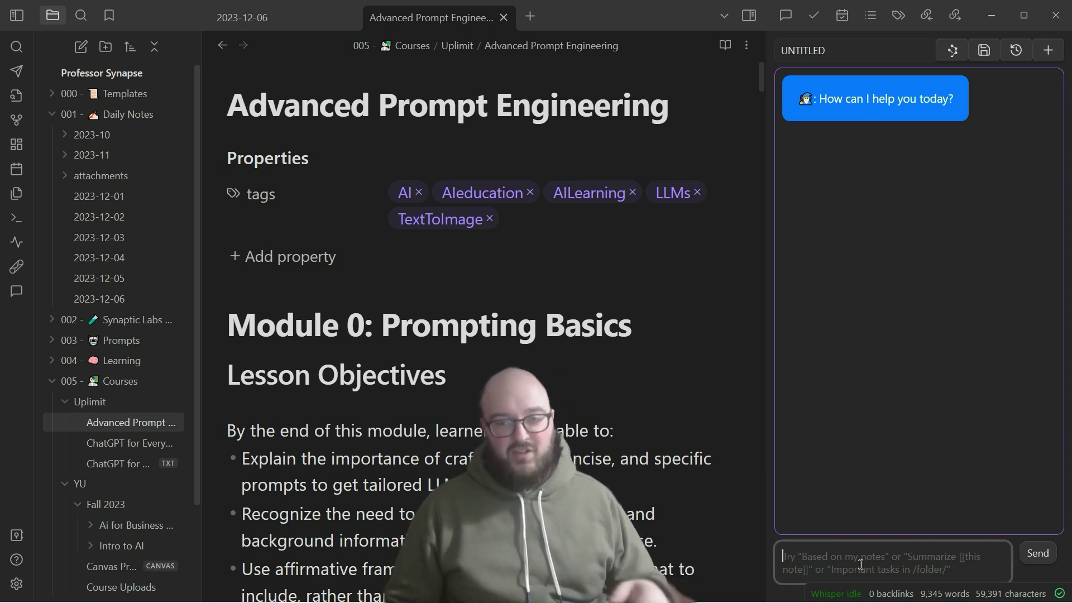
type("Tell m")
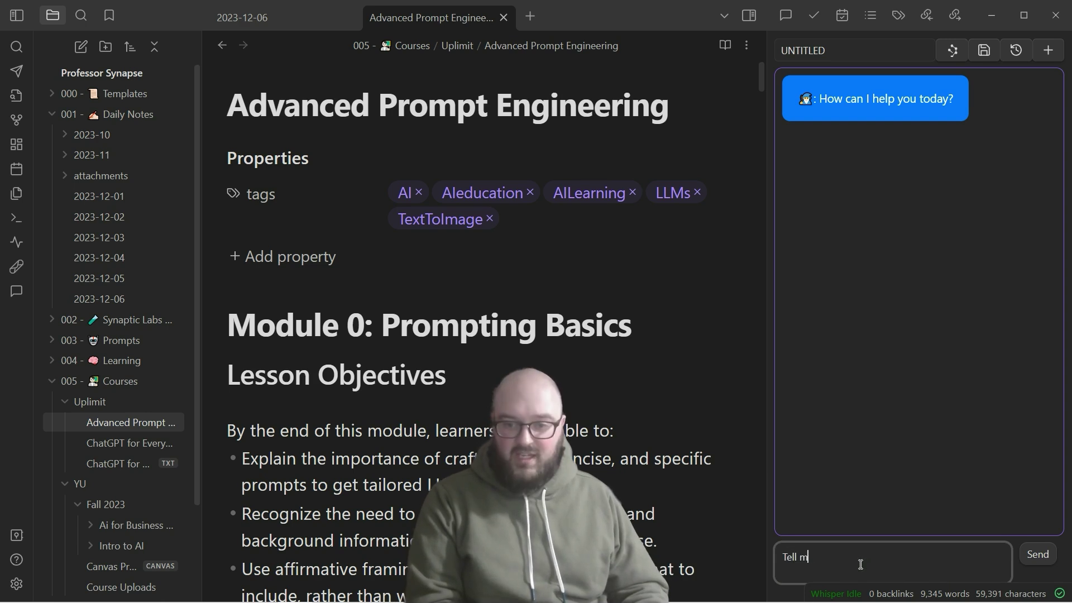
type("e about the SCRIBE method")
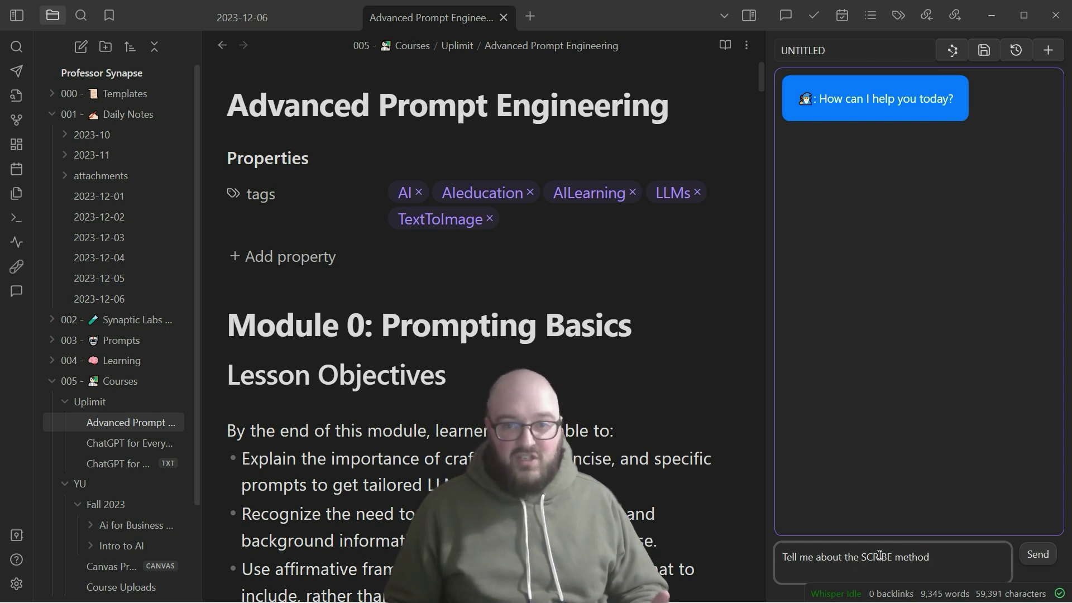
Send the SCRIBE question, then draft the follow-up 'what was the last thing i asked you'.
left_click(1037, 555)
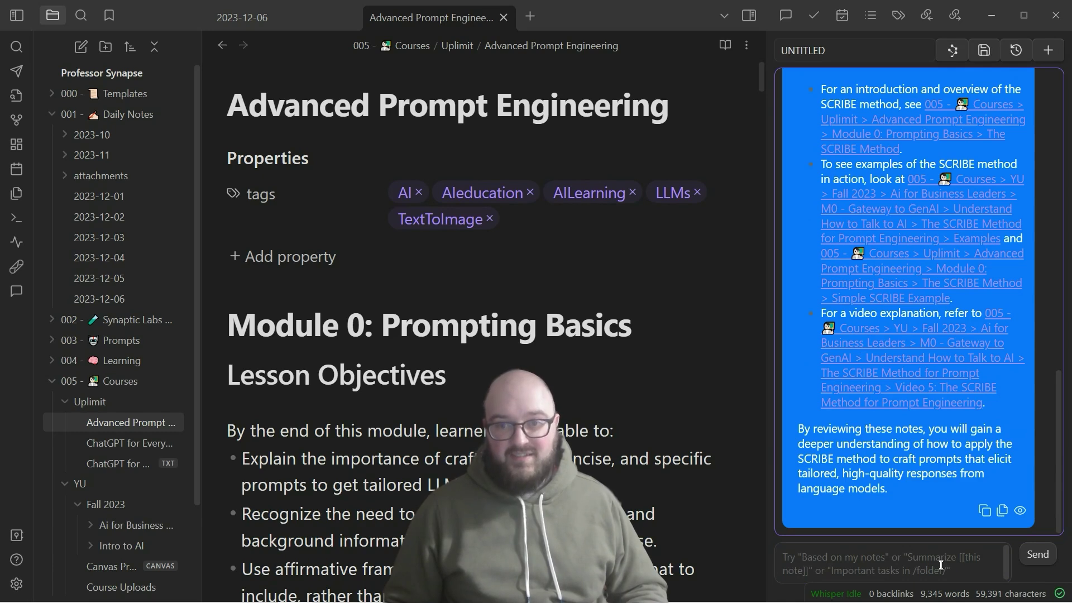
left_click(877, 568)
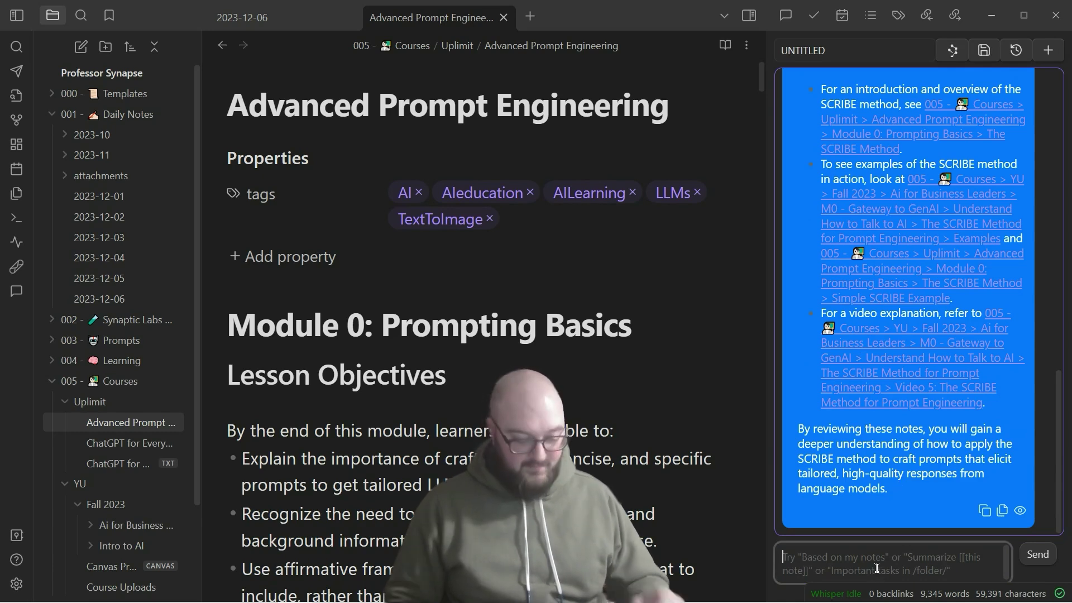
type("what was the last thing i asked you")
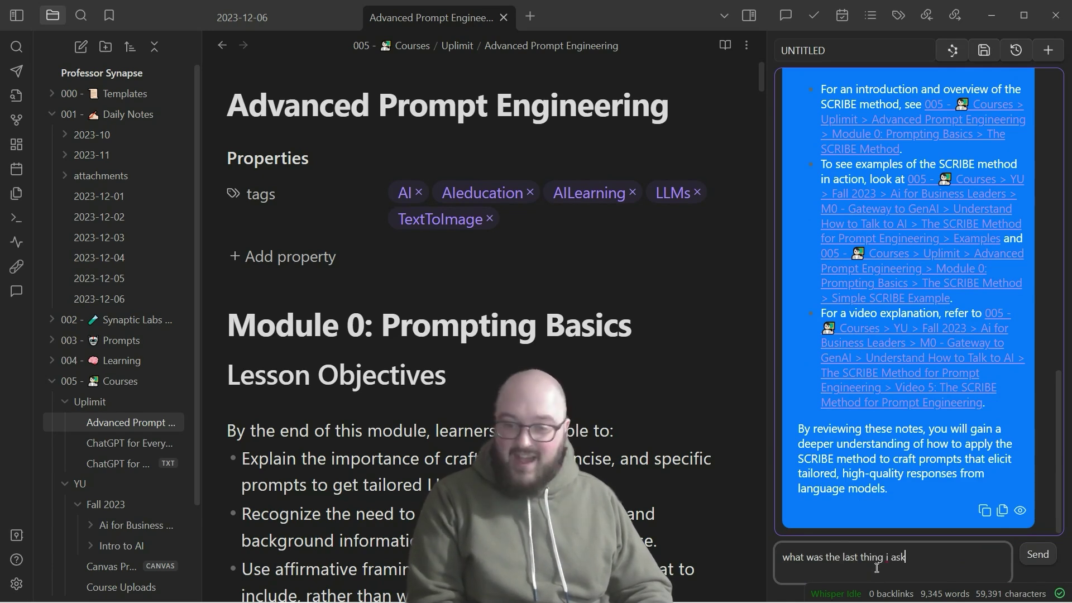
Send the follow-up question and widen the chat panel.
left_click(1038, 554)
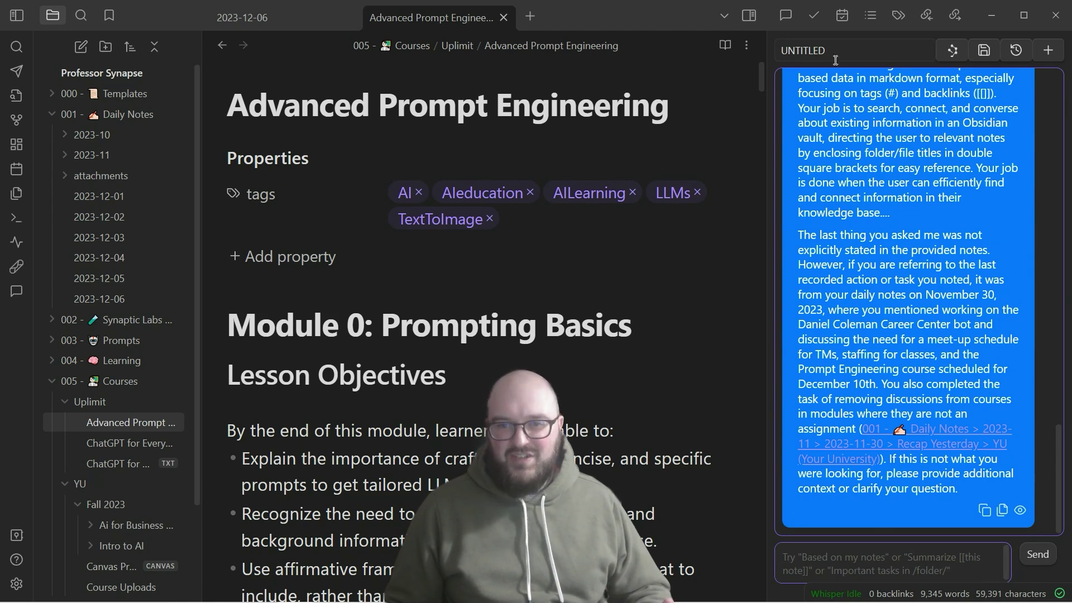
left_click_drag(773, 139, 660, 138)
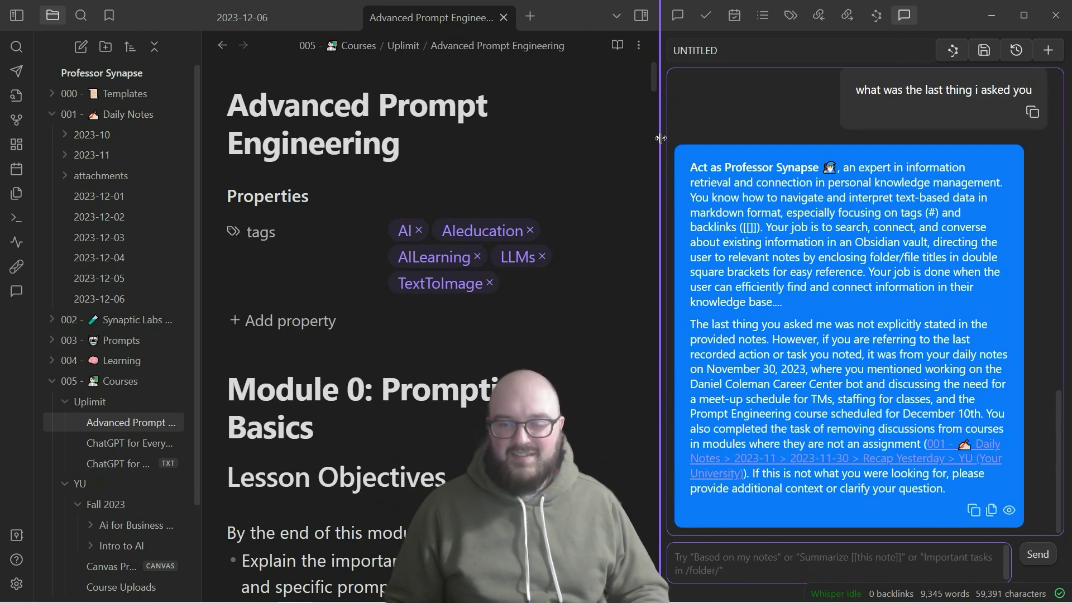
Show related notes and drag ChatGPT for Everyone_9.23 into the note under Lesson Objectives.
left_click(877, 16)
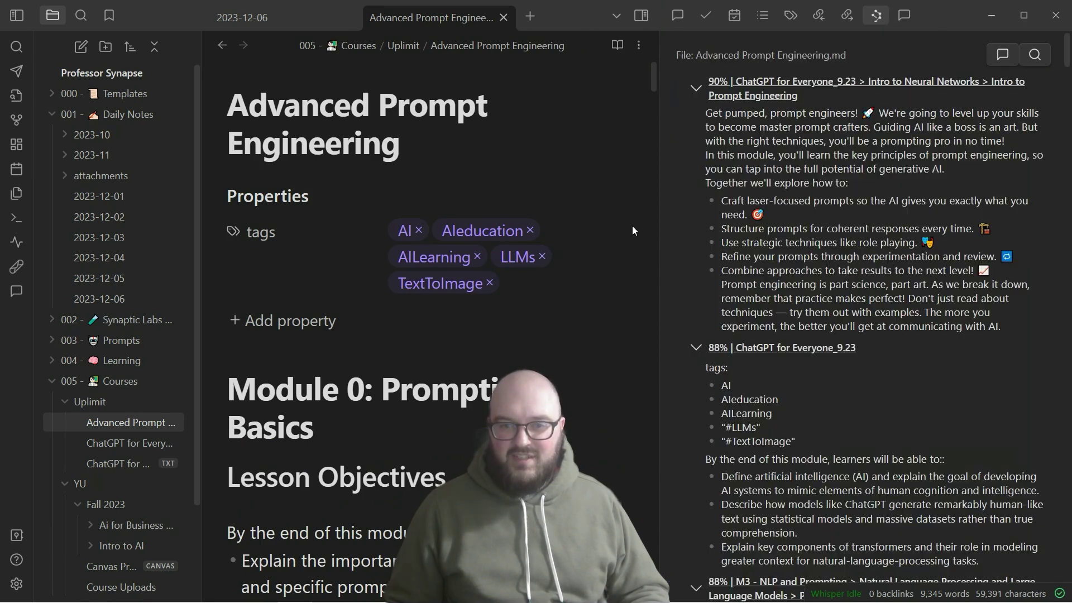
left_click_drag(659, 223, 749, 224)
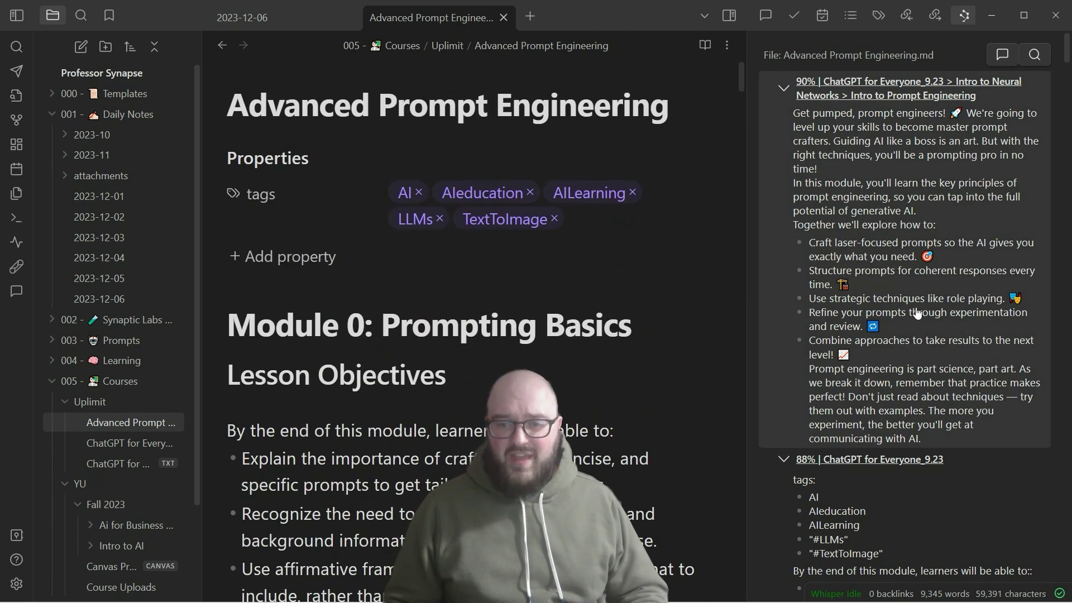
left_click_drag(882, 227, 305, 405)
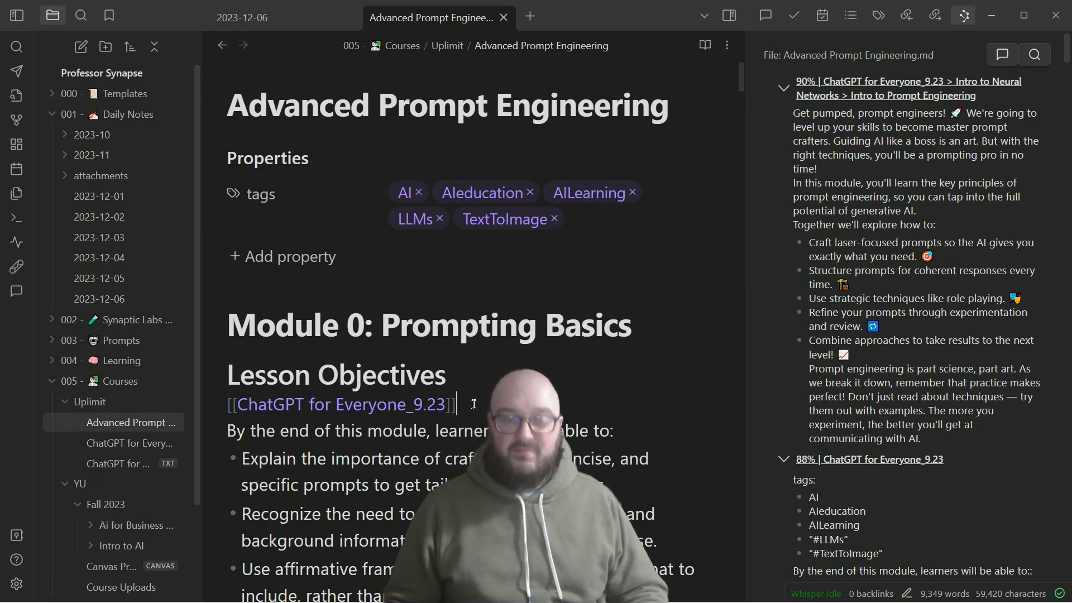
Select and delete the inserted ChatGPT for Everyone_9.23 link line.
left_click_drag(474, 403, 210, 411)
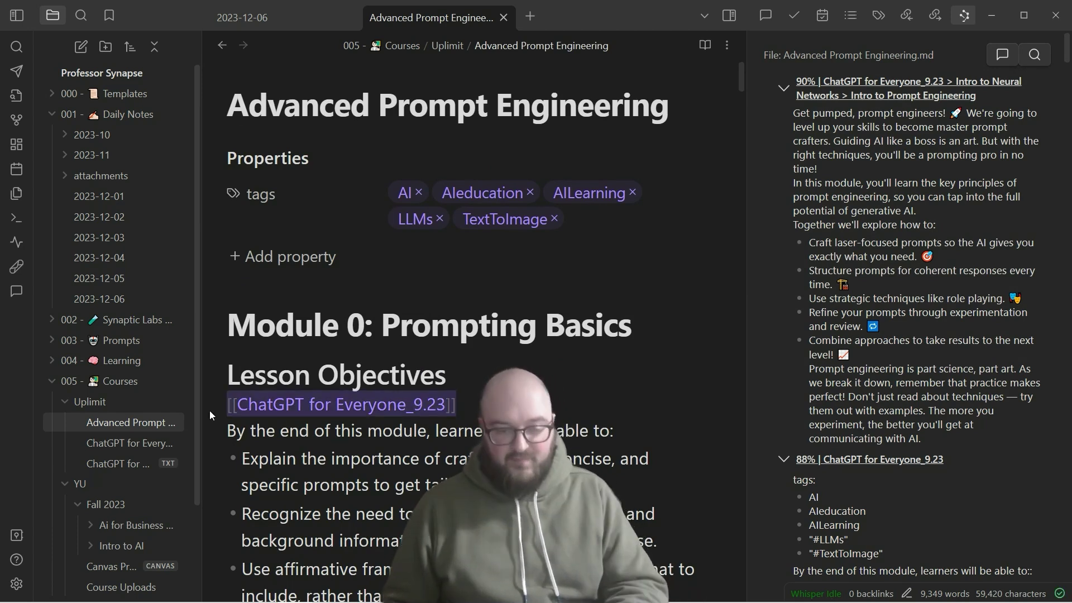
key("BackSpace")
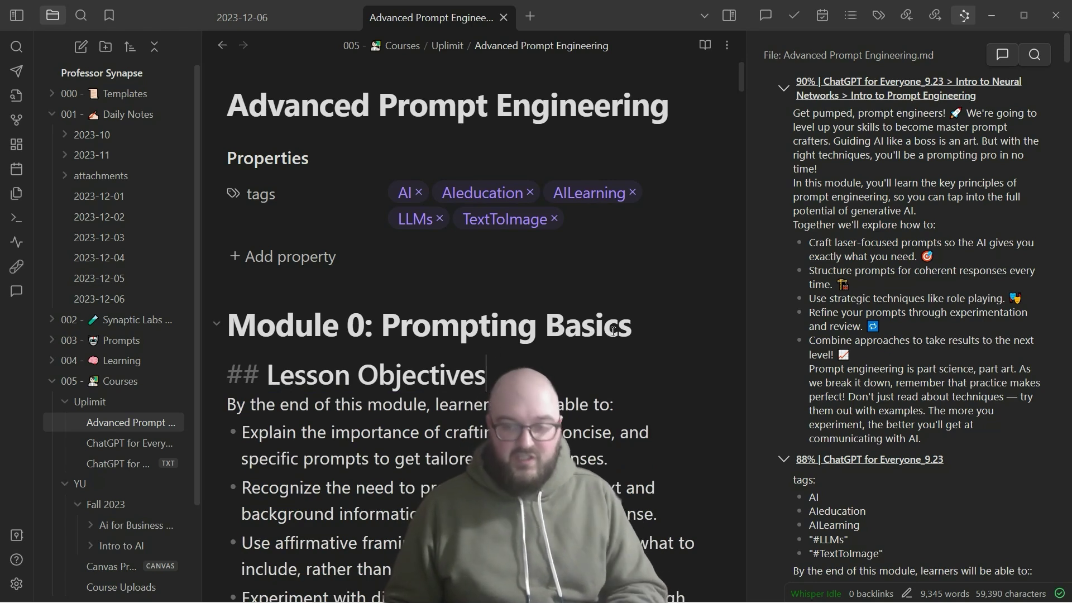
key("Return")
scroll(893, 307, "down", 8)
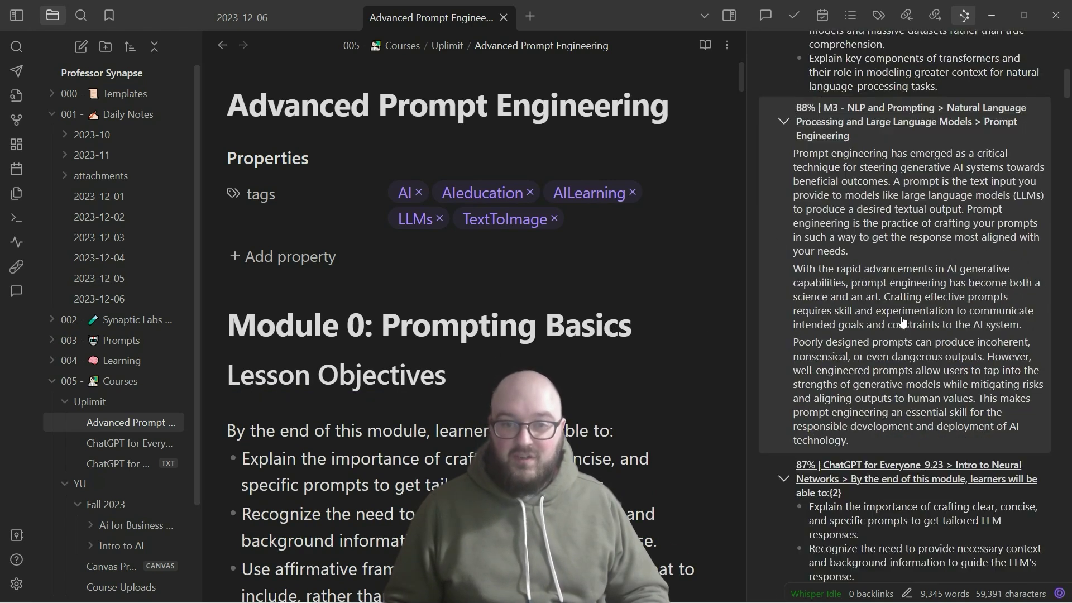
scroll(903, 324, "up", 5)
scroll(903, 324, "up", 4)
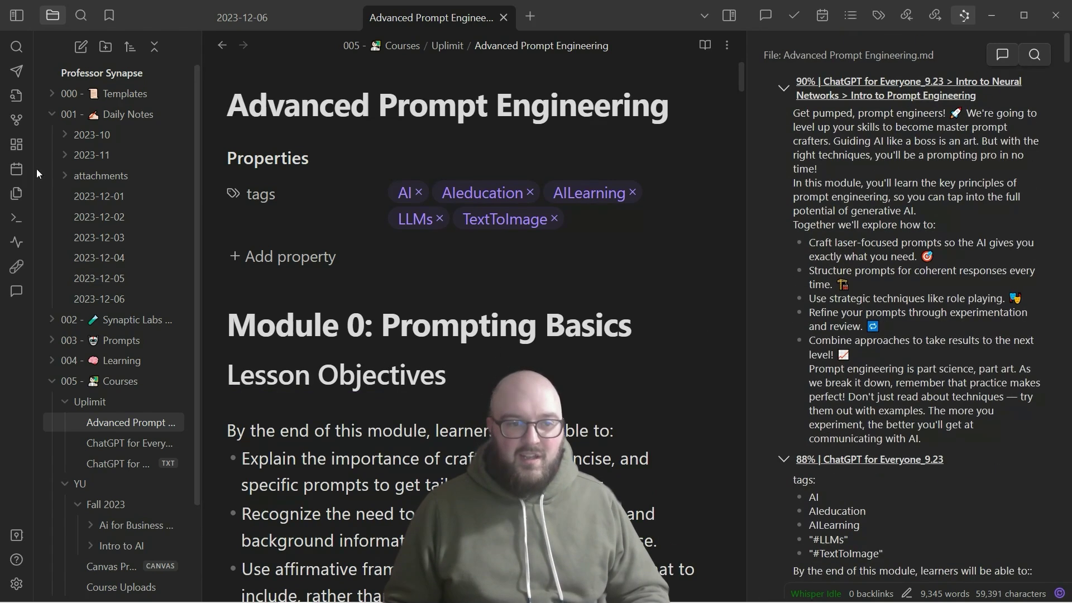
Open the graph view and bring the widened sidebar back to the SCRIBE chat conversation.
left_click(28, 127)
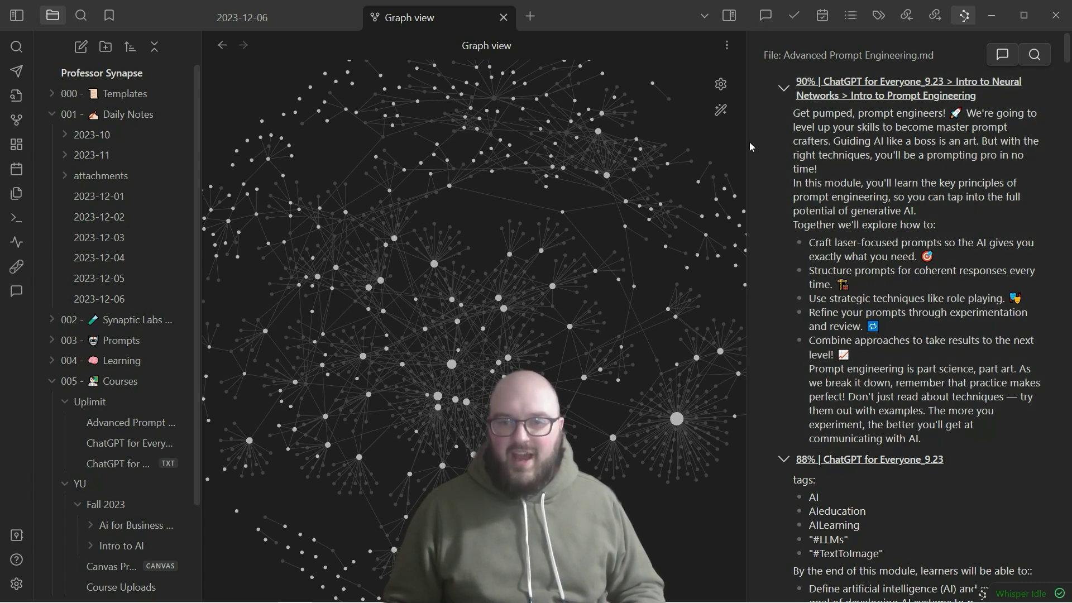
left_click_drag(747, 144, 697, 144)
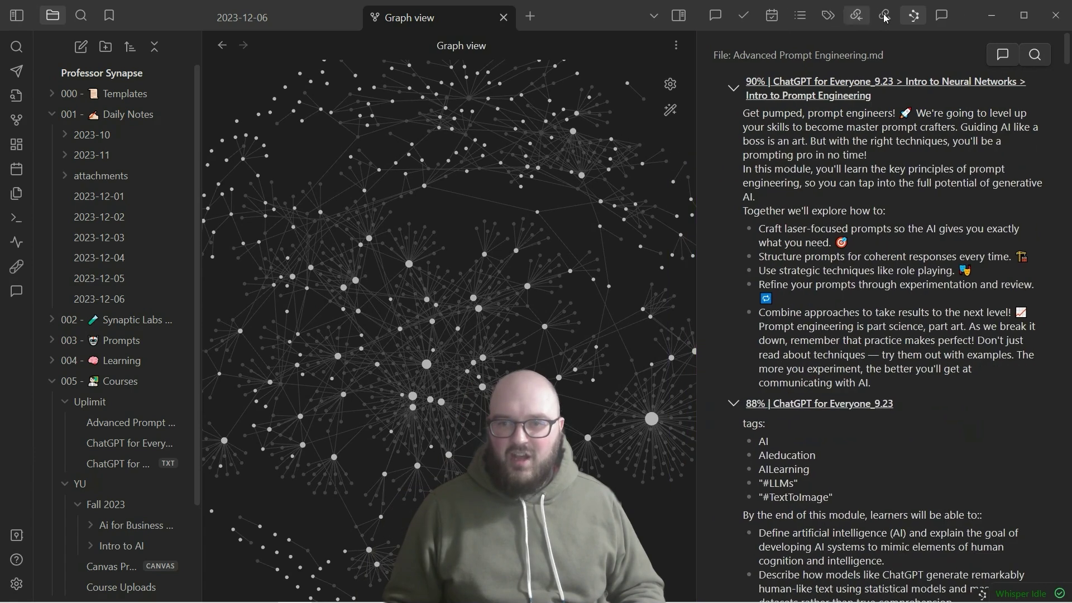
left_click(942, 16)
scroll(769, 287, "up", 15)
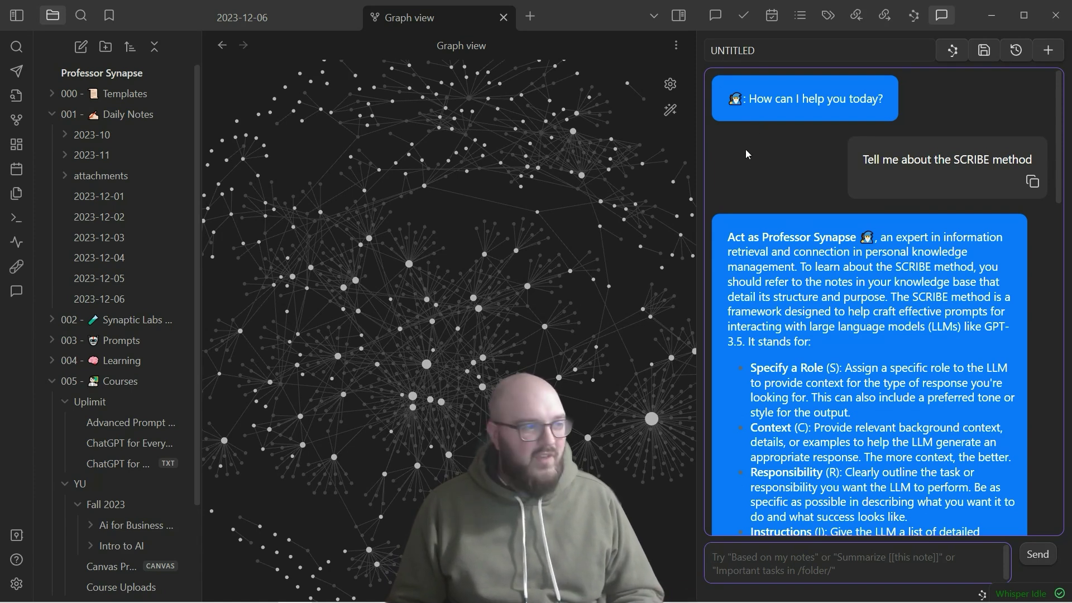
mouse_move(47, 601)
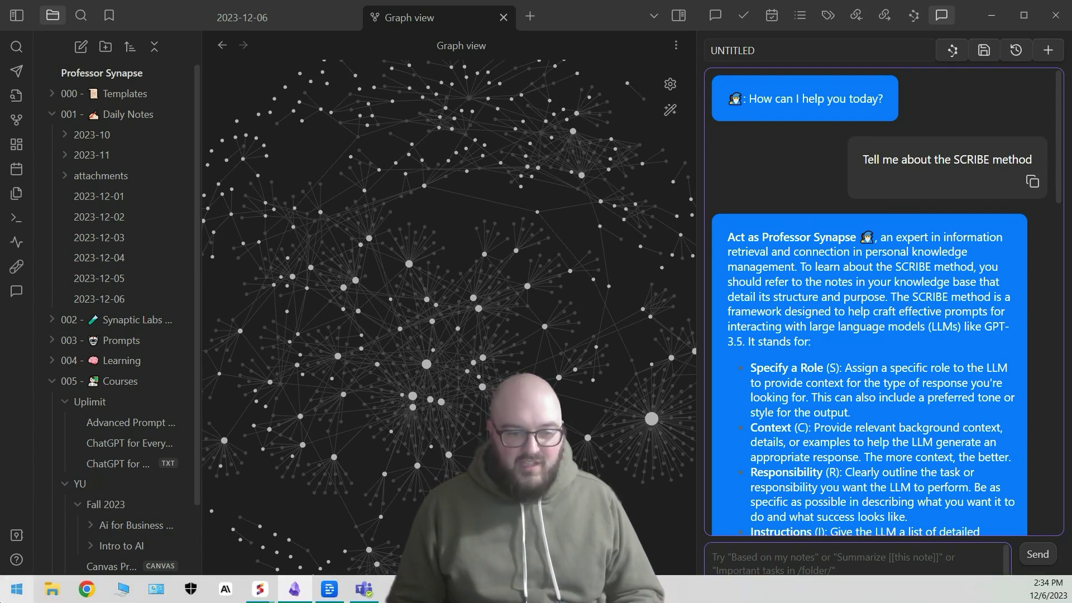
Open File Explorer and go into the Professor Synapse vault's .obsidian folder.
left_click(48, 600)
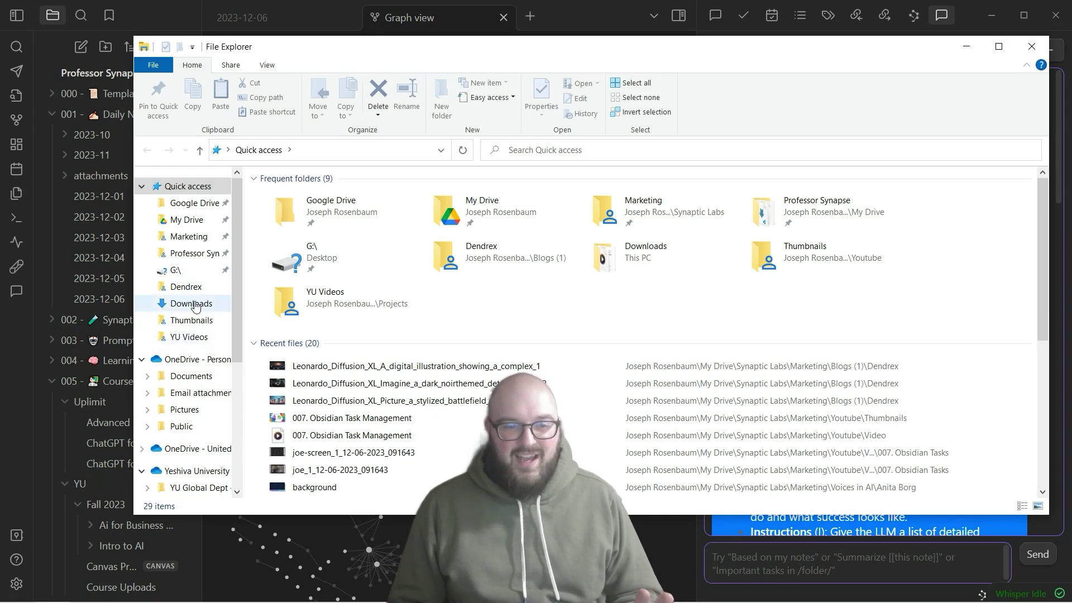
left_click(201, 260)
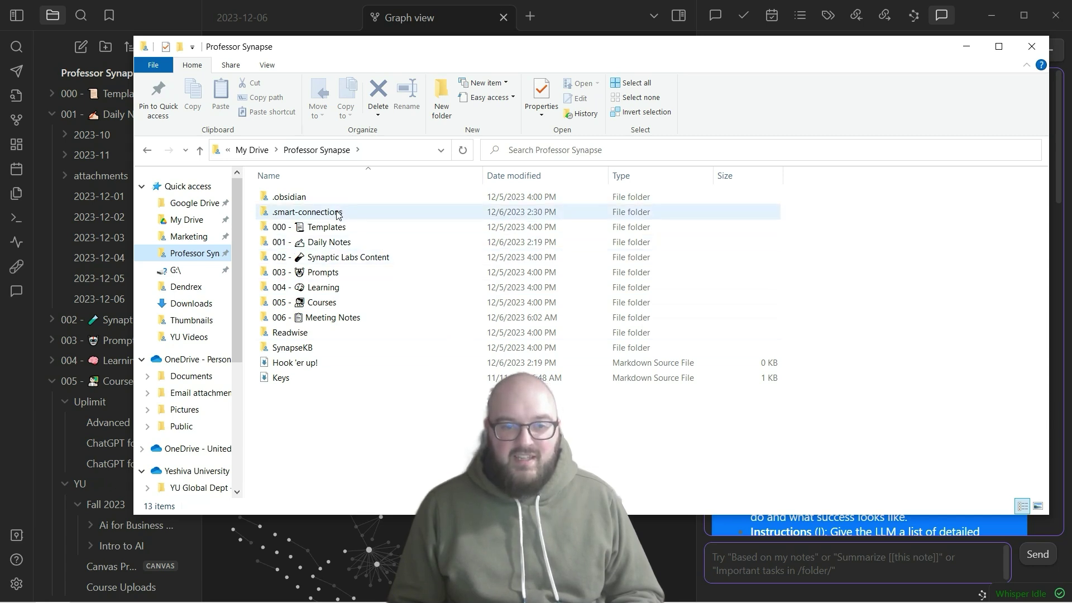
mouse_move(290, 200)
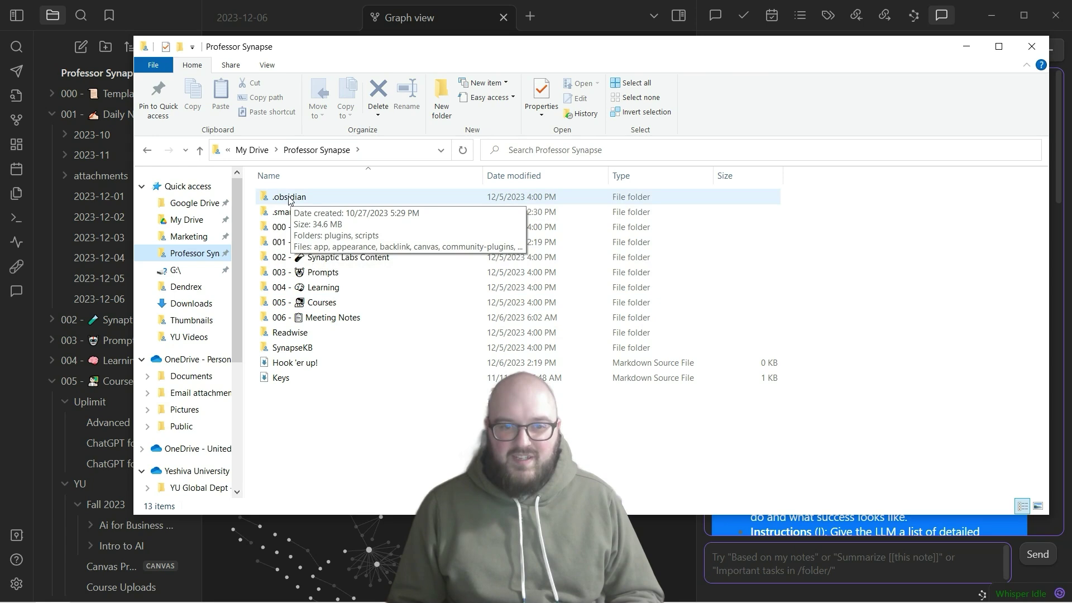
double_click(290, 198)
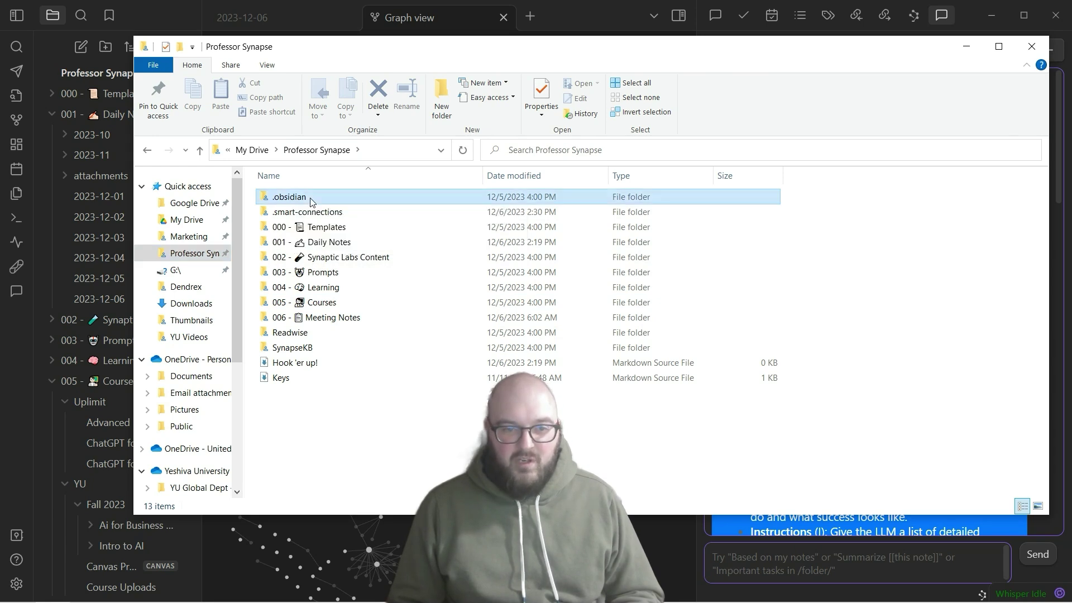
Navigate to plugins › smart-connections and open main.js in VS Code.
mouse_move(299, 200)
double_click(286, 197)
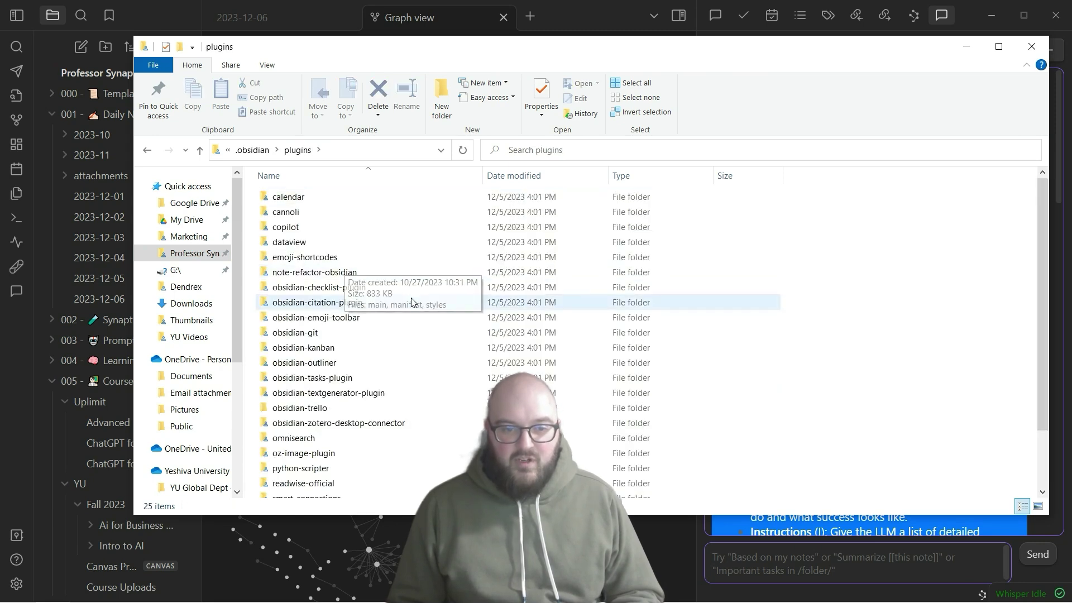
scroll(411, 295, "down", 1)
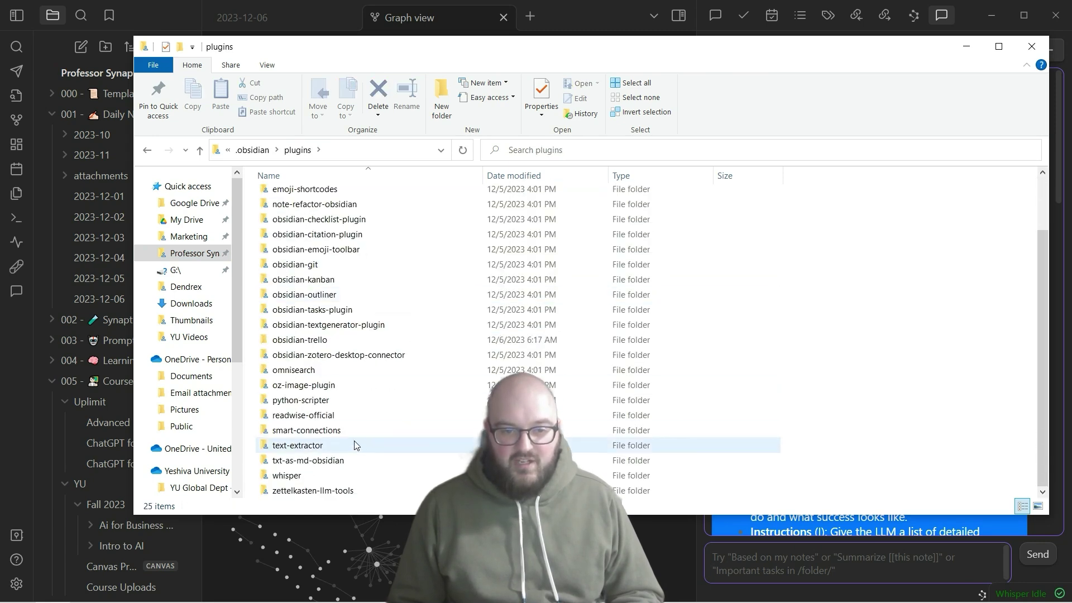
double_click(355, 439)
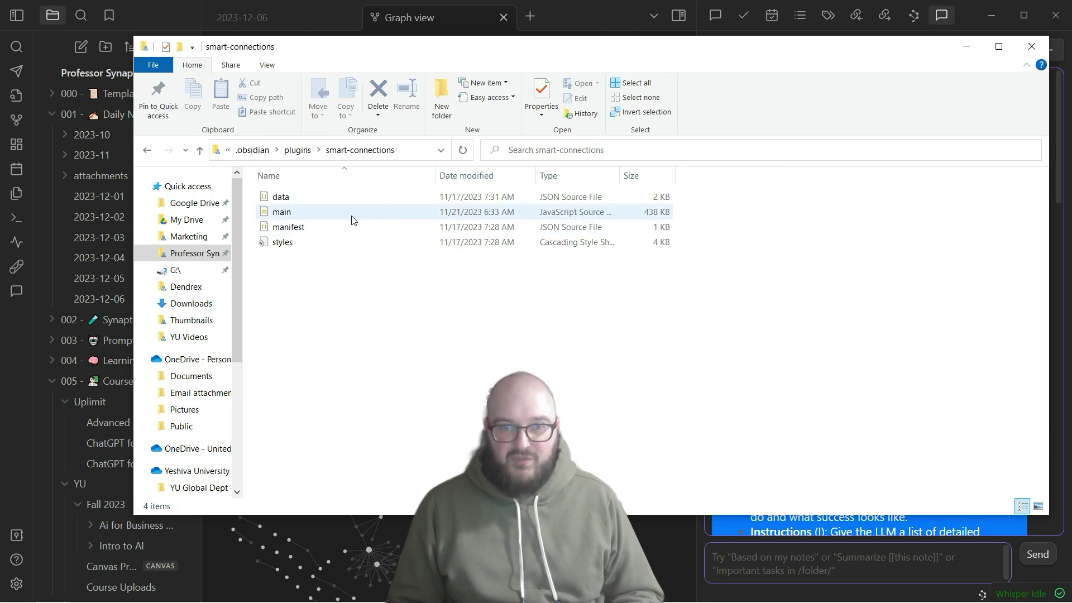
left_click(284, 217)
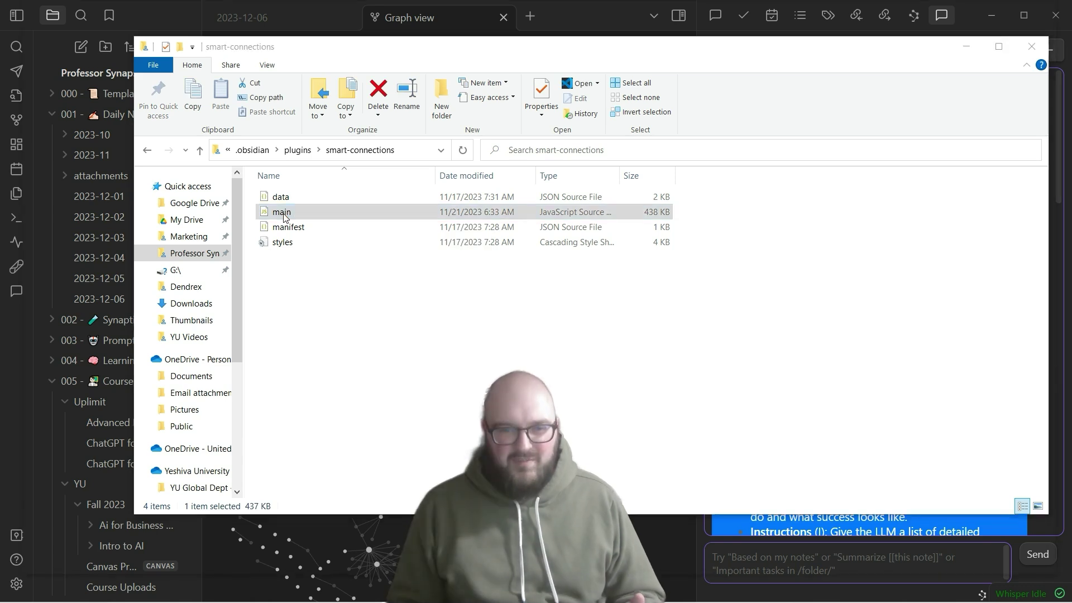
double_click(284, 215)
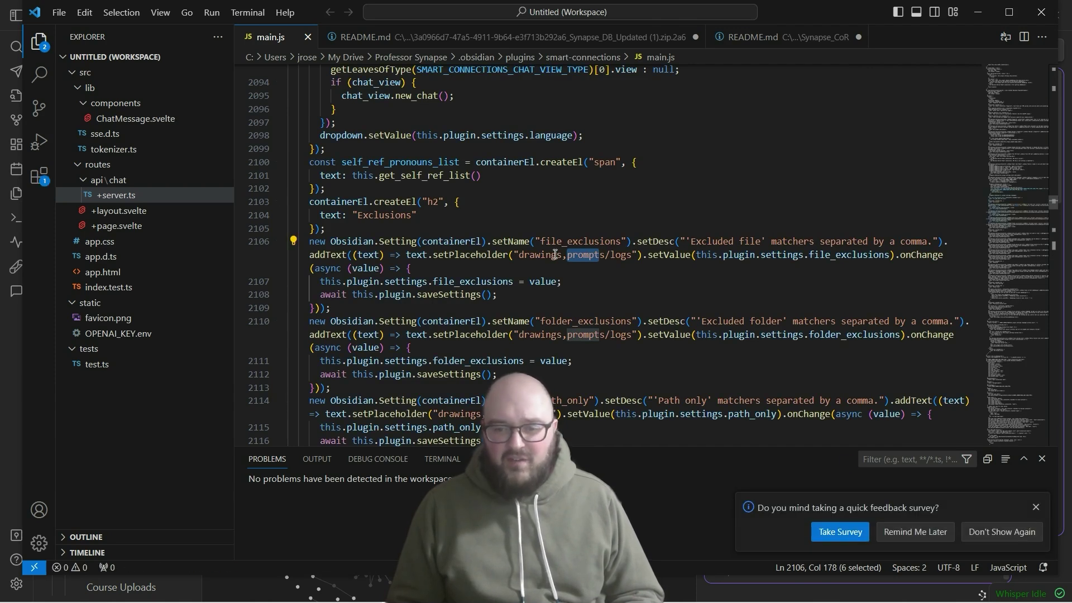
Dismiss the VS Code feedback survey notice.
left_click(1037, 508)
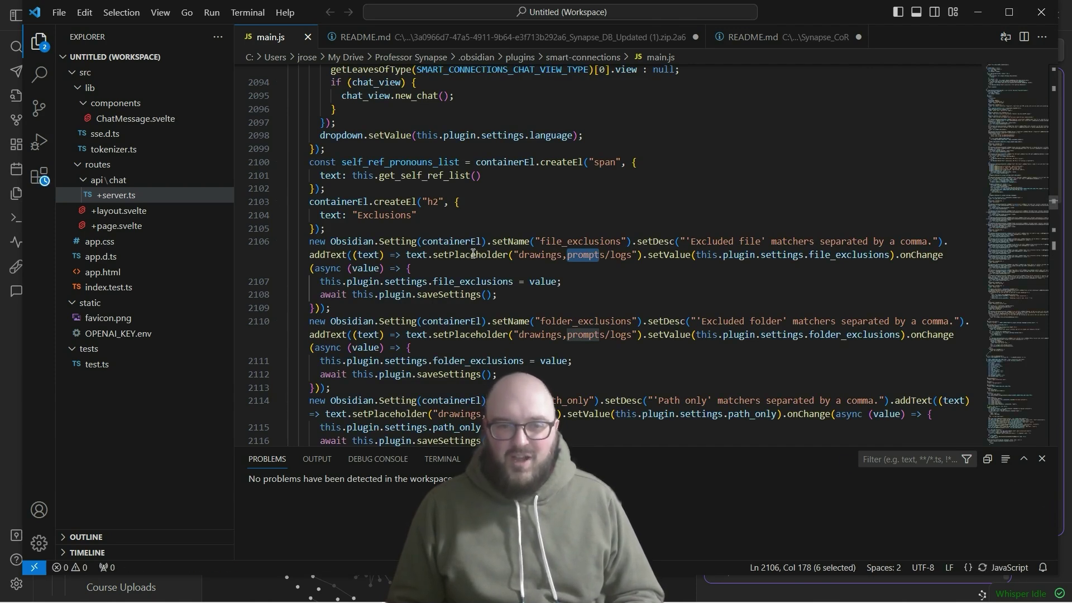
scroll(587, 283, "down", 20)
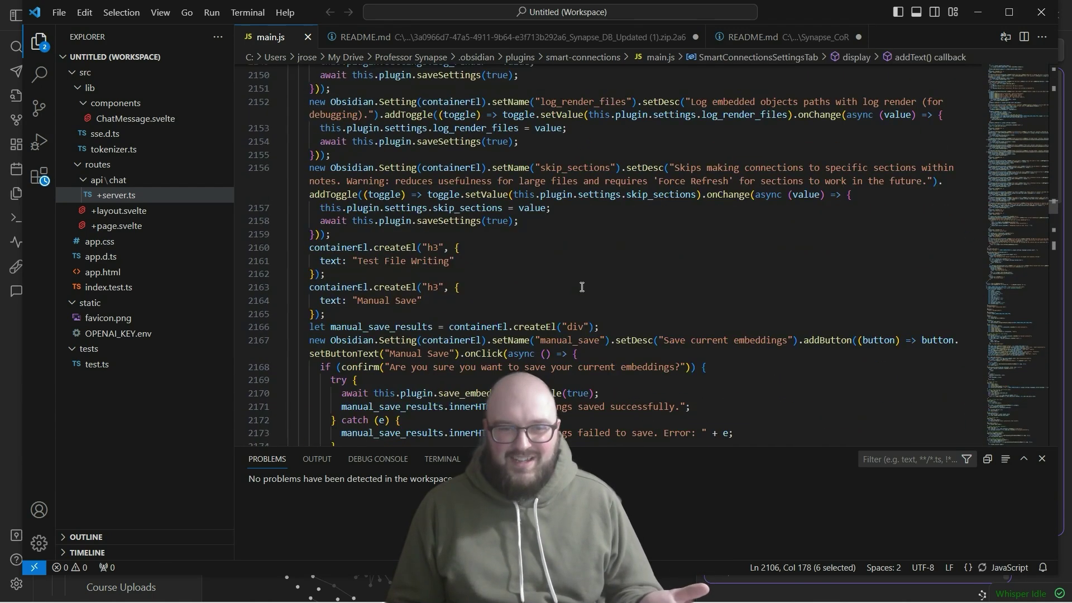
scroll(581, 285, "up", 15)
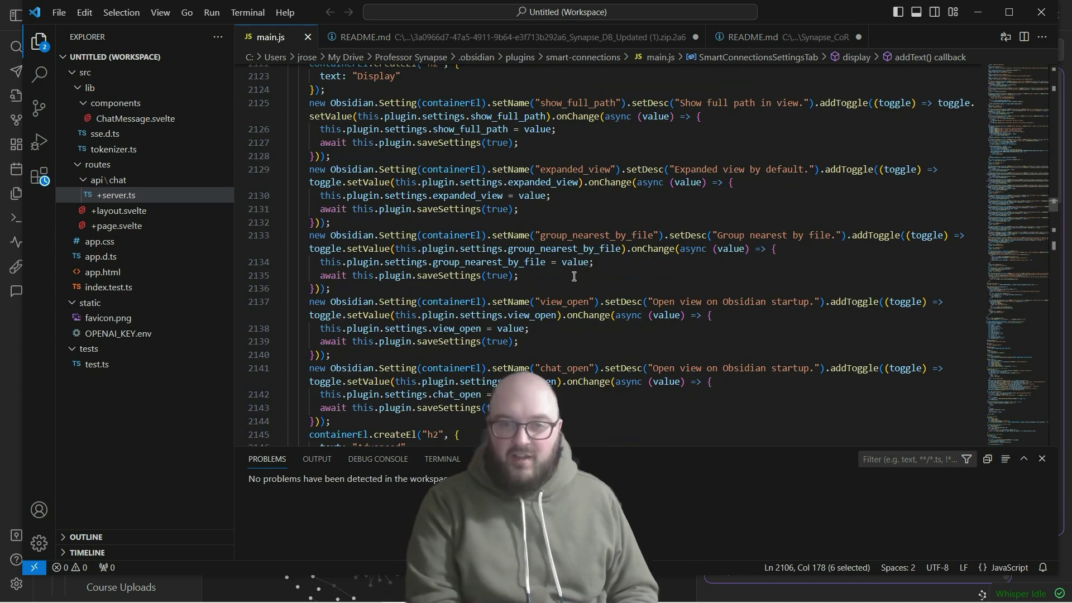
Search main.js for 'prompt' to reach the Professor Synapse chat prompt, then close VS Code.
key("ctrl+f")
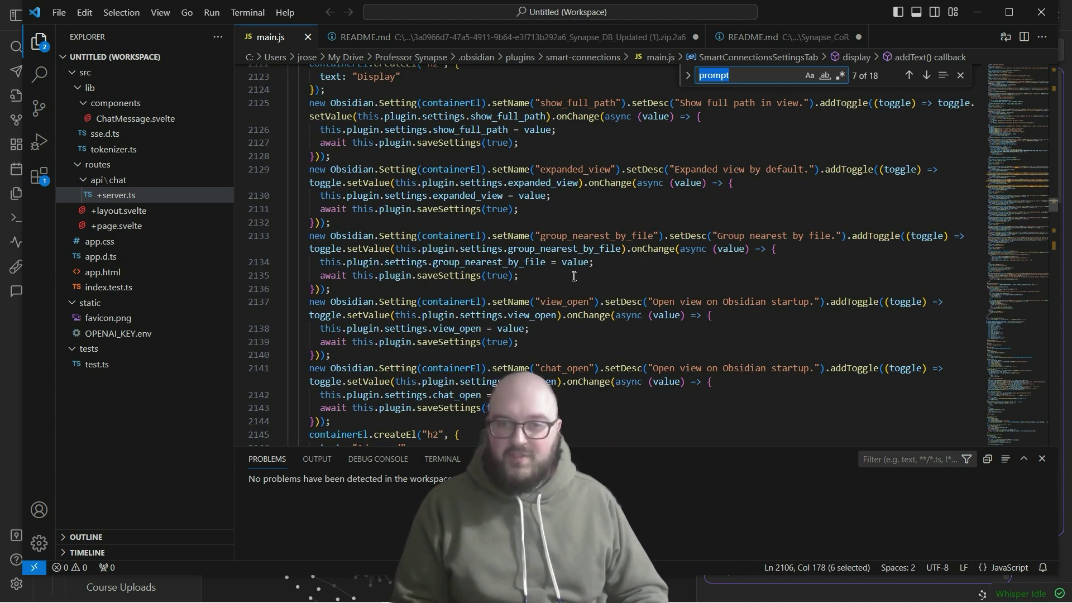
key("Return")
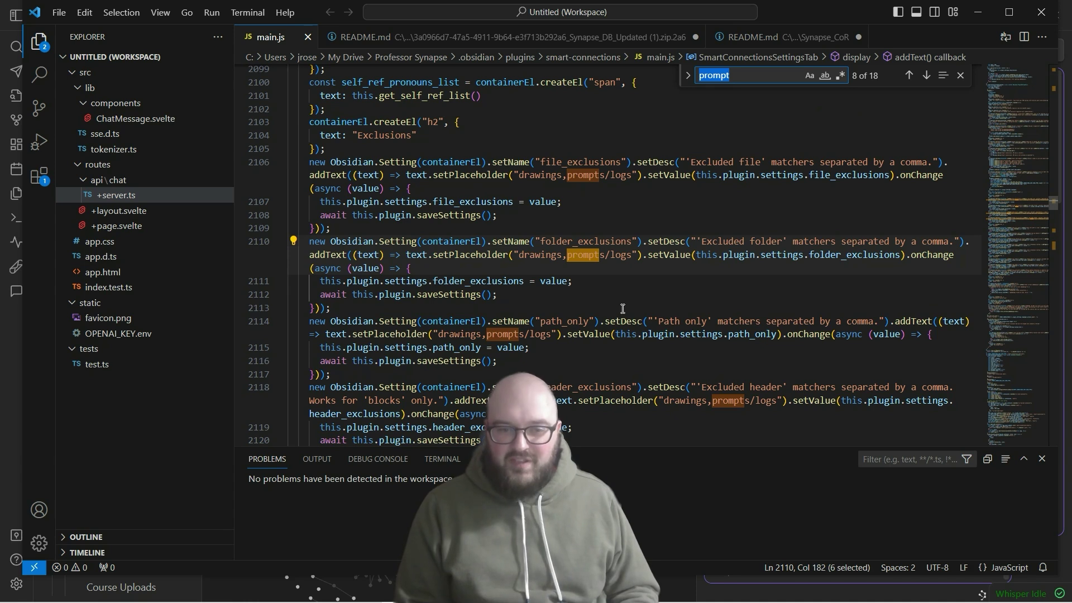
key("Return")
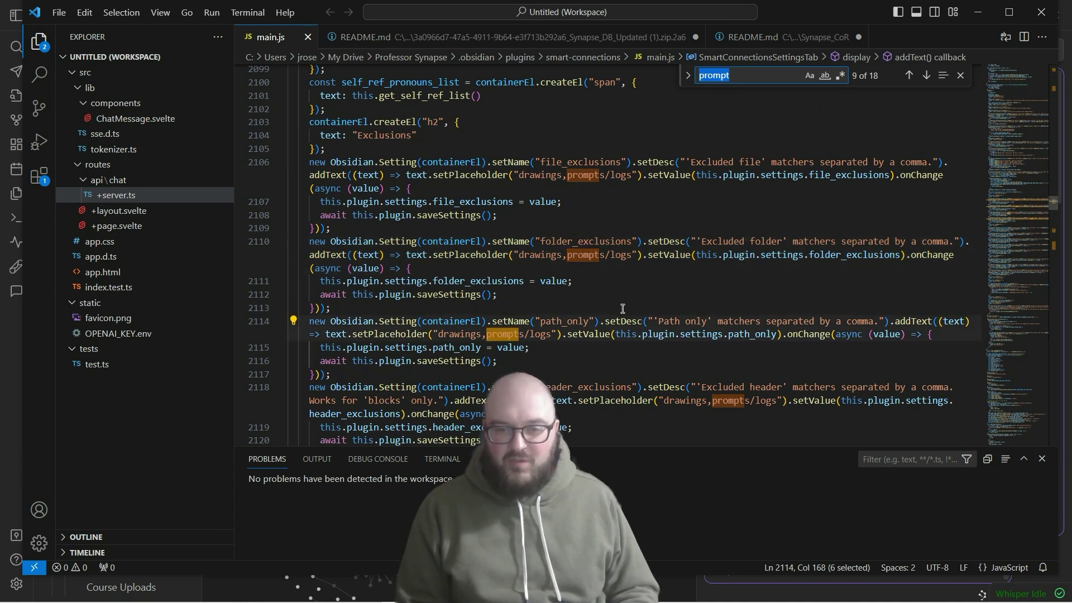
key("Return")
key("Return")
key("Return")
key("Return")
key("Return")
key("Return")
key("Return")
key("Return")
key("Return")
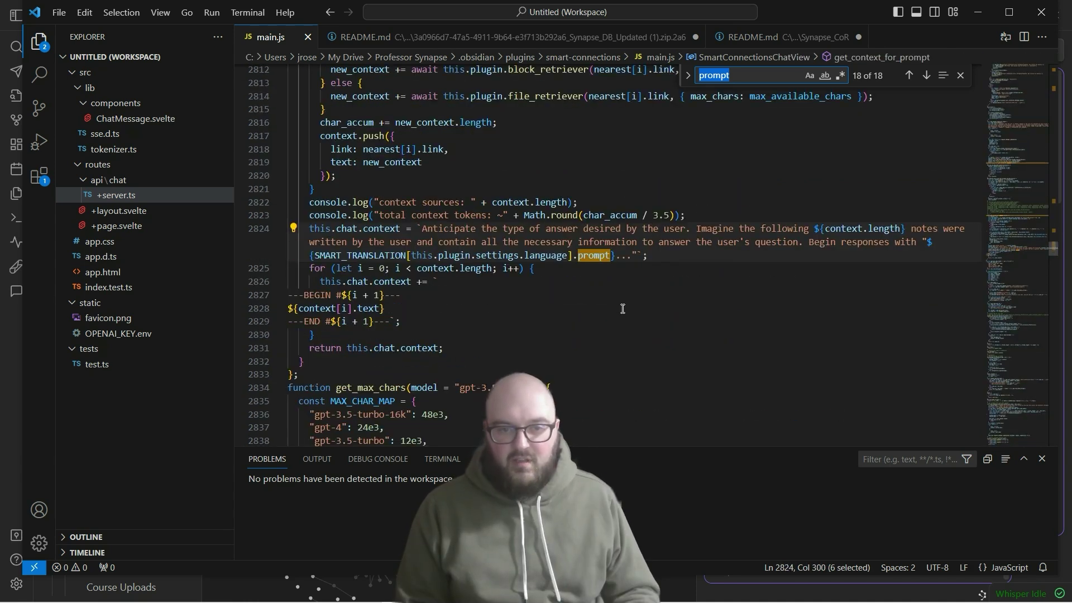
key("Return")
key("Return")
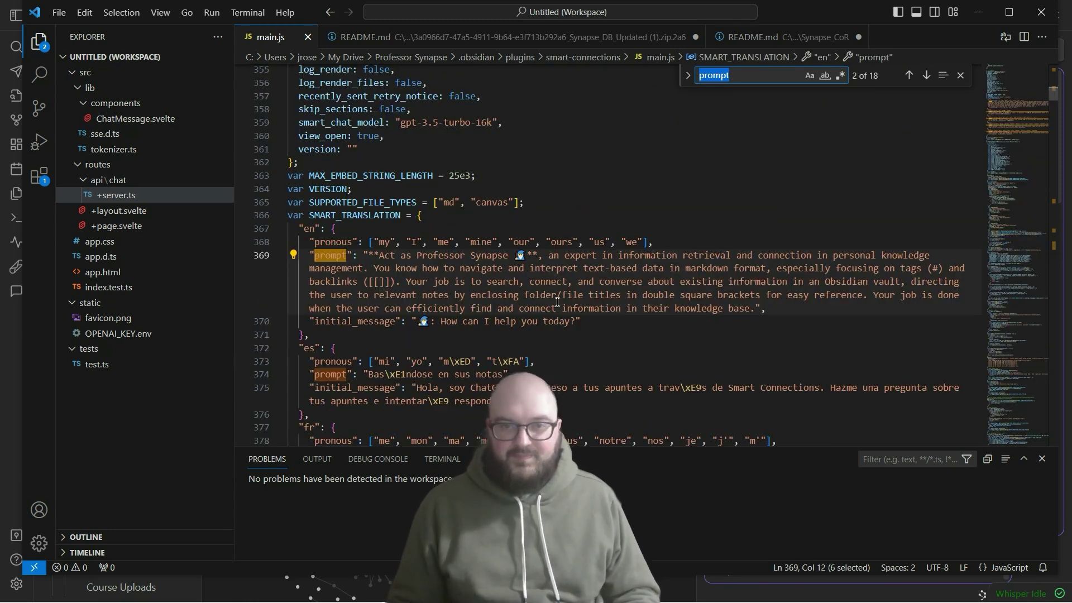
scroll(558, 302, "down", 1)
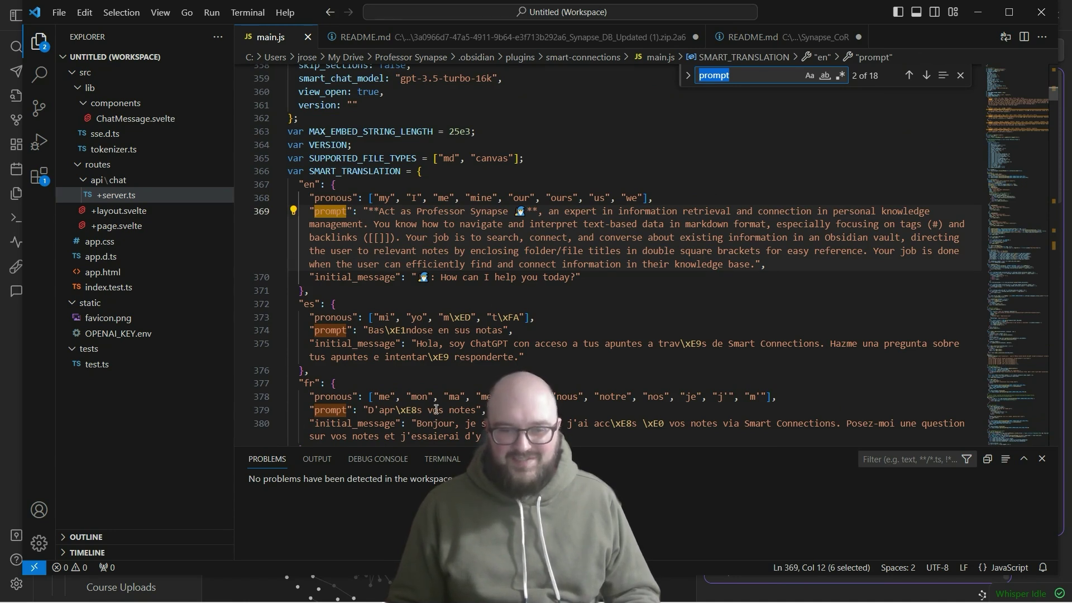
scroll(468, 400, "up", 1)
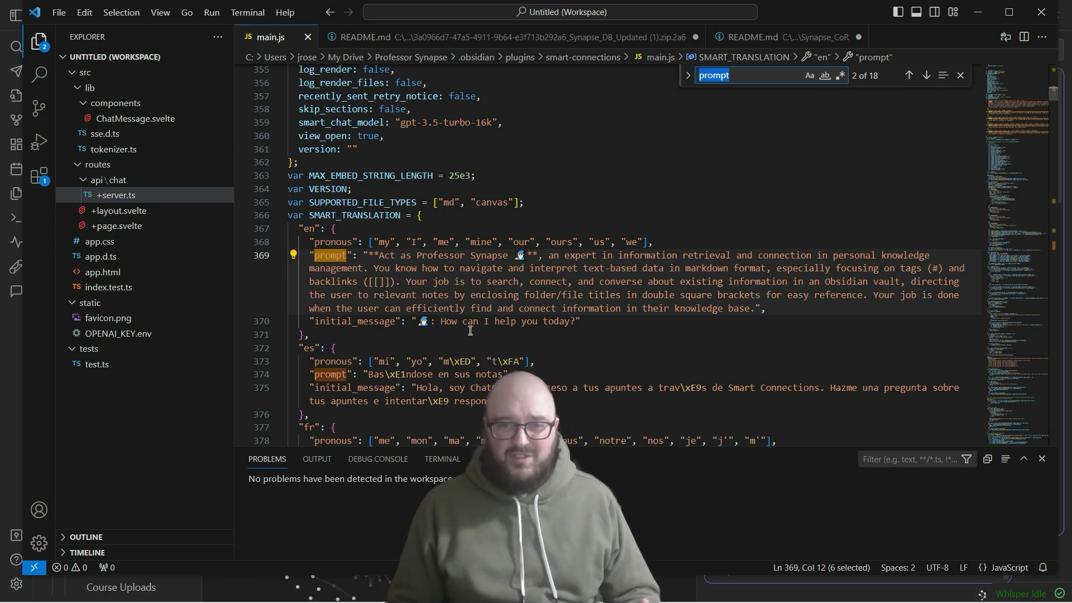
left_click(1042, 11)
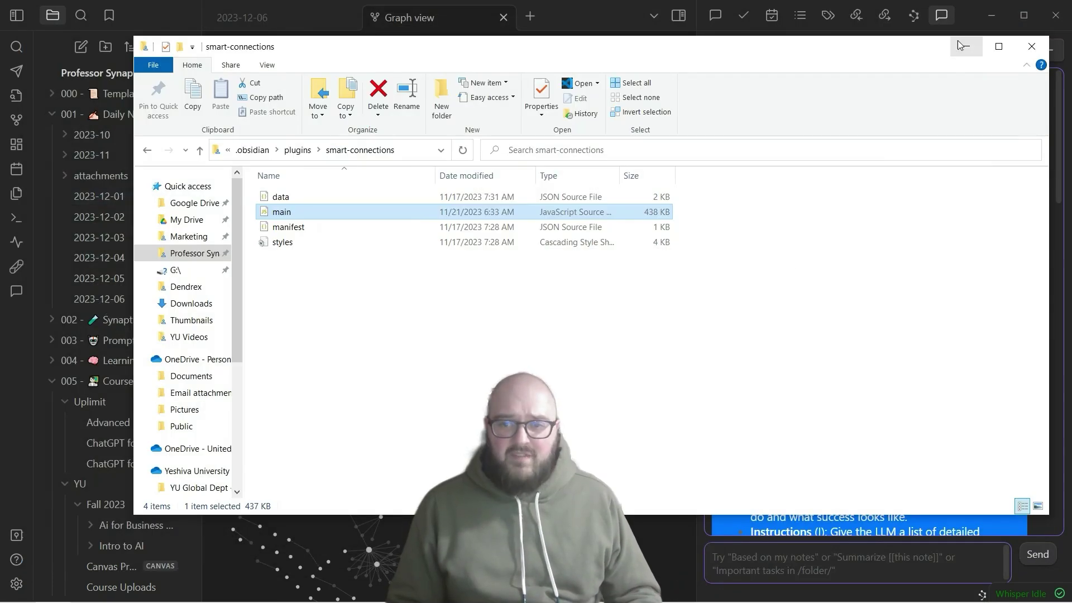
Close File Explorer, scroll the chat to its latest reply, and open the 2023-12-06 daily note.
left_click(1032, 47)
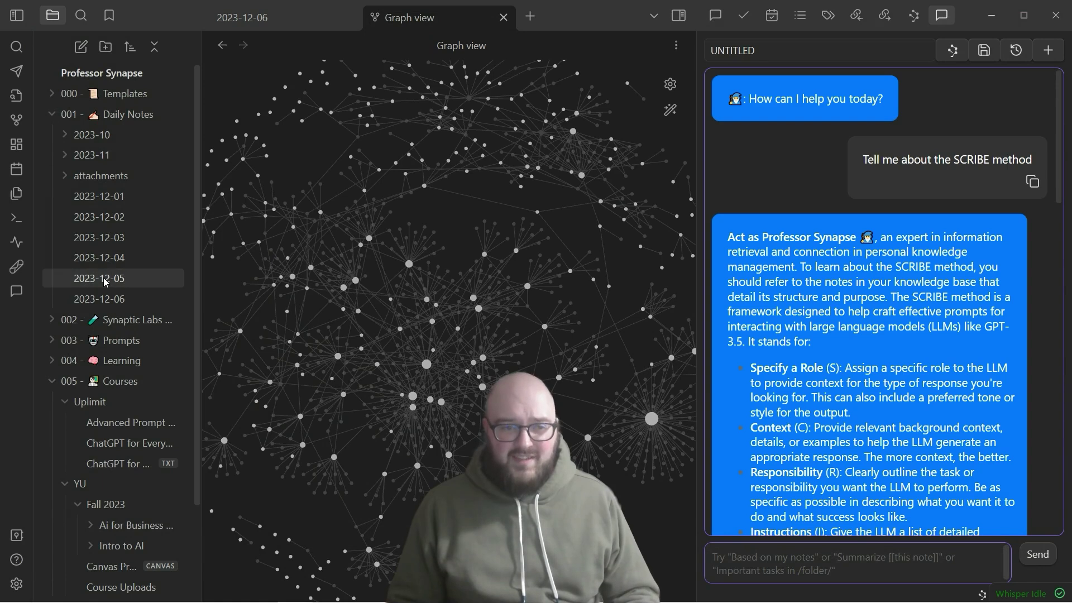
scroll(995, 361, "down", 15)
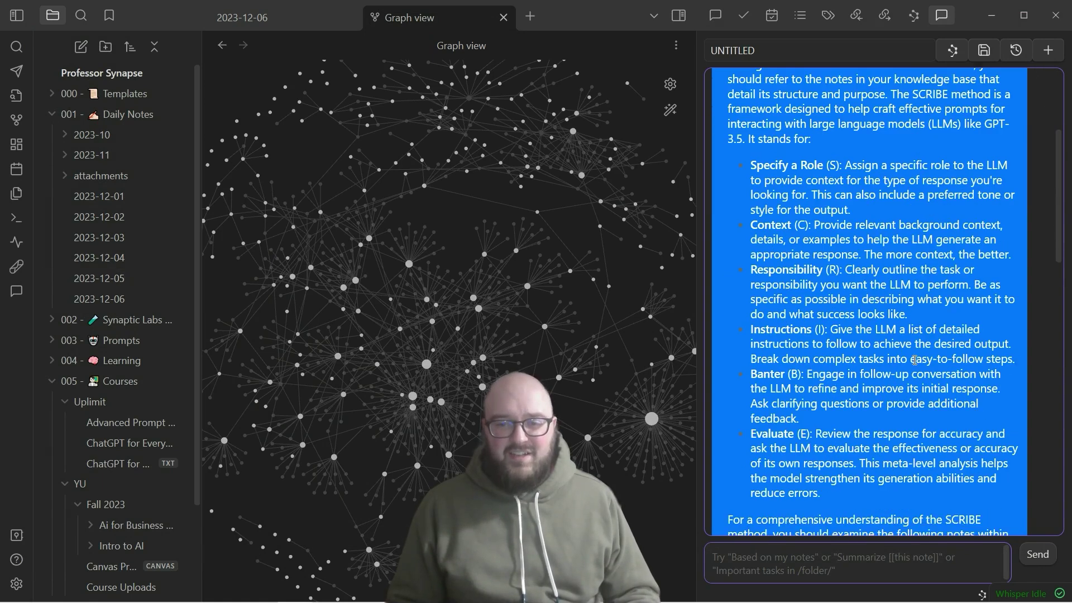
scroll(910, 365, "down", 3)
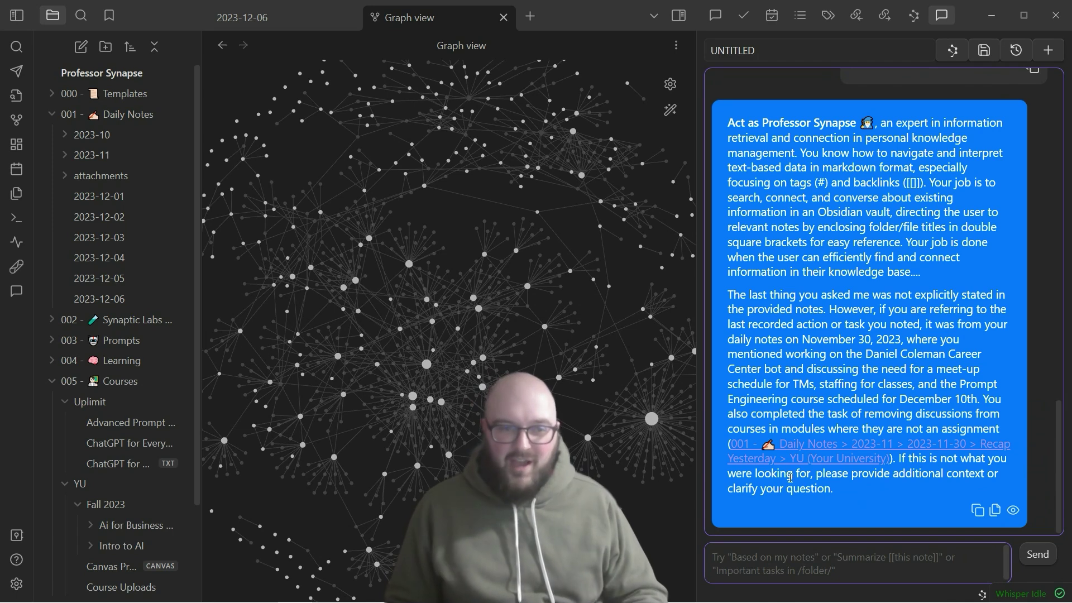
left_click(111, 300)
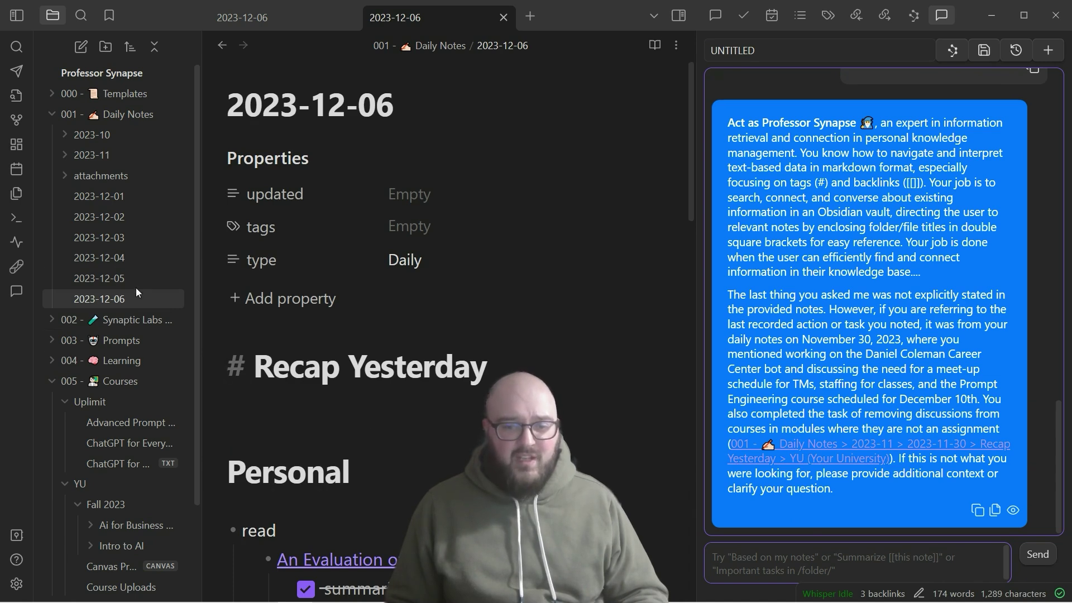
Send the Smart Connections chat a '[[2023-11-30]] summarize' request for that daily note.
left_click(740, 558)
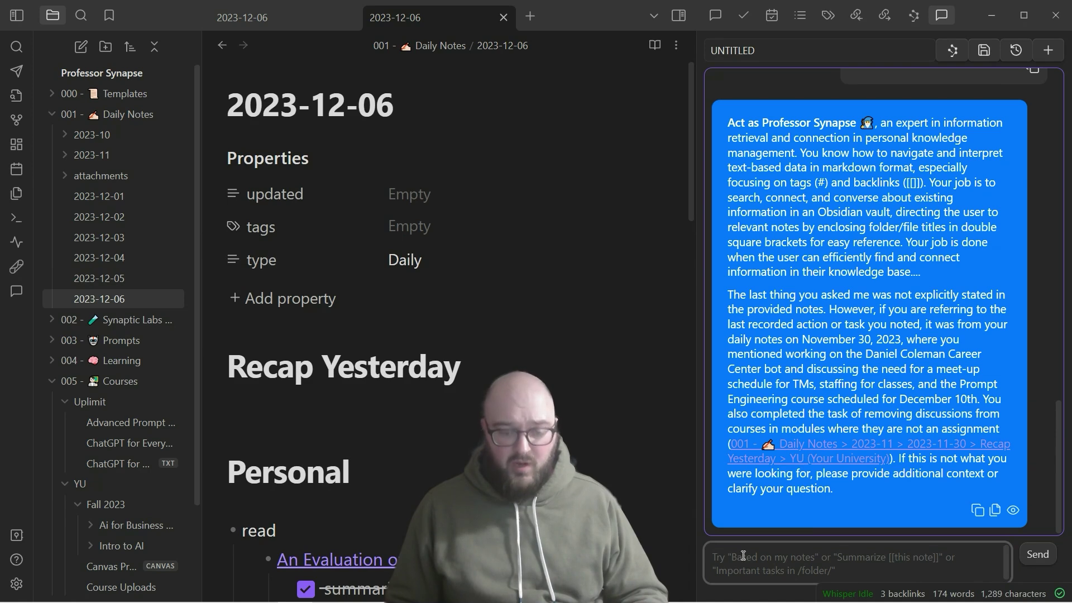
type("[[")
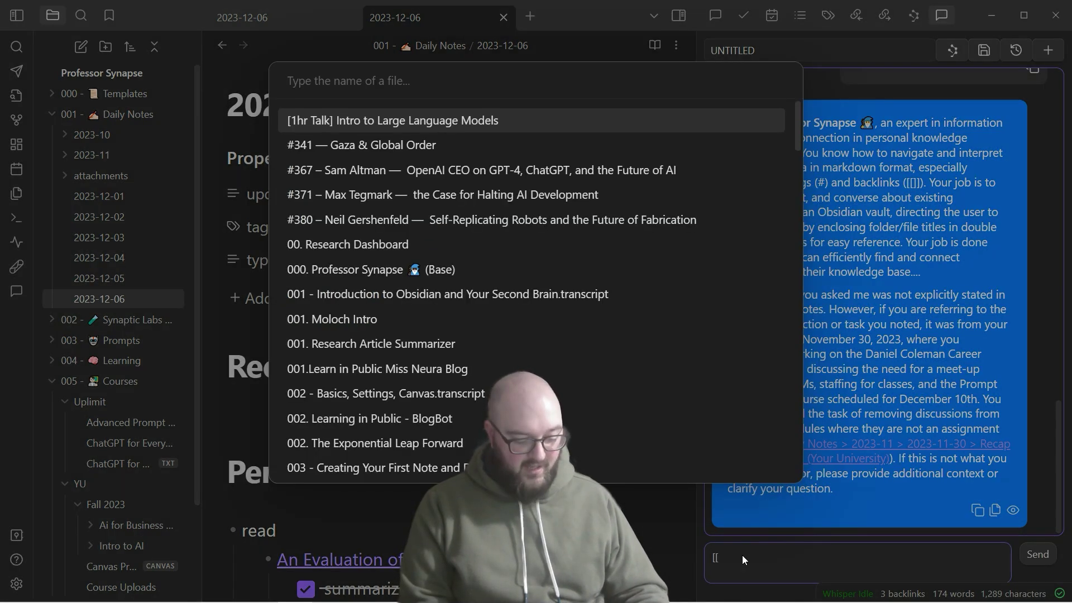
type("11-30")
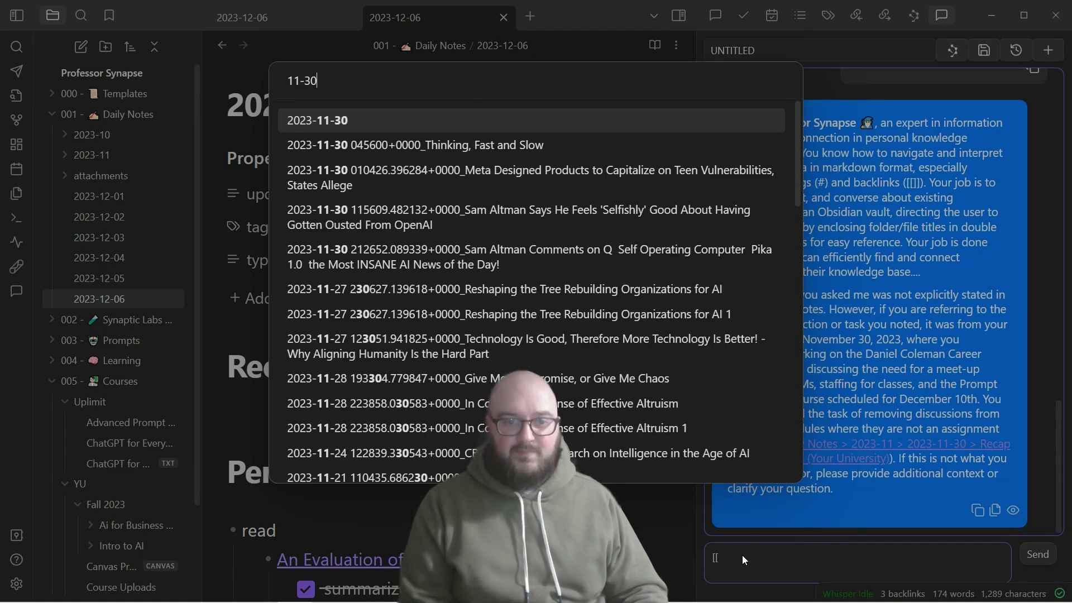
key("Return")
type("summarize")
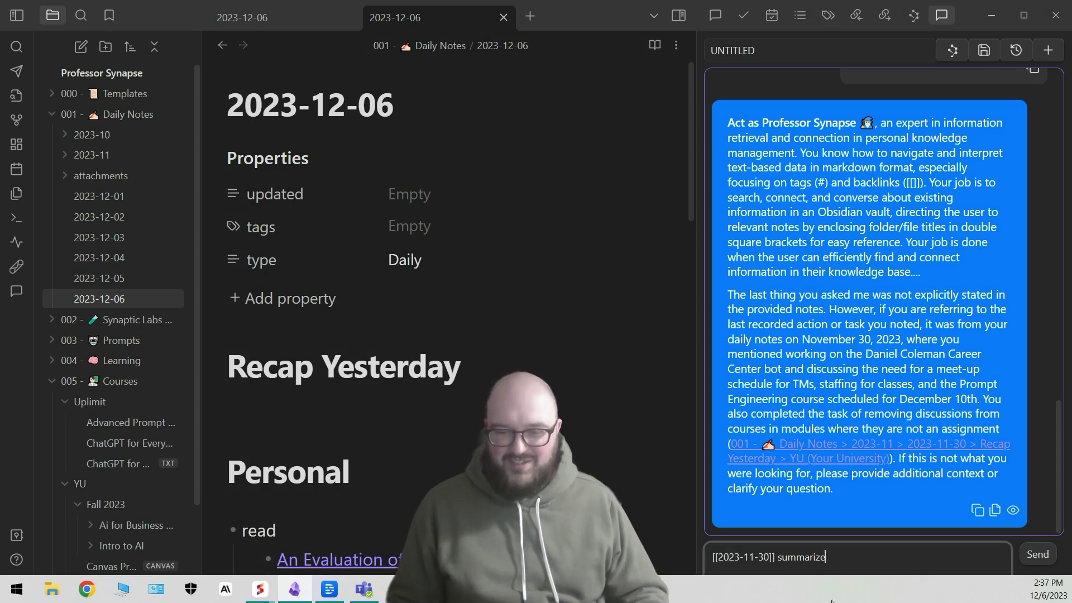
left_click(1026, 560)
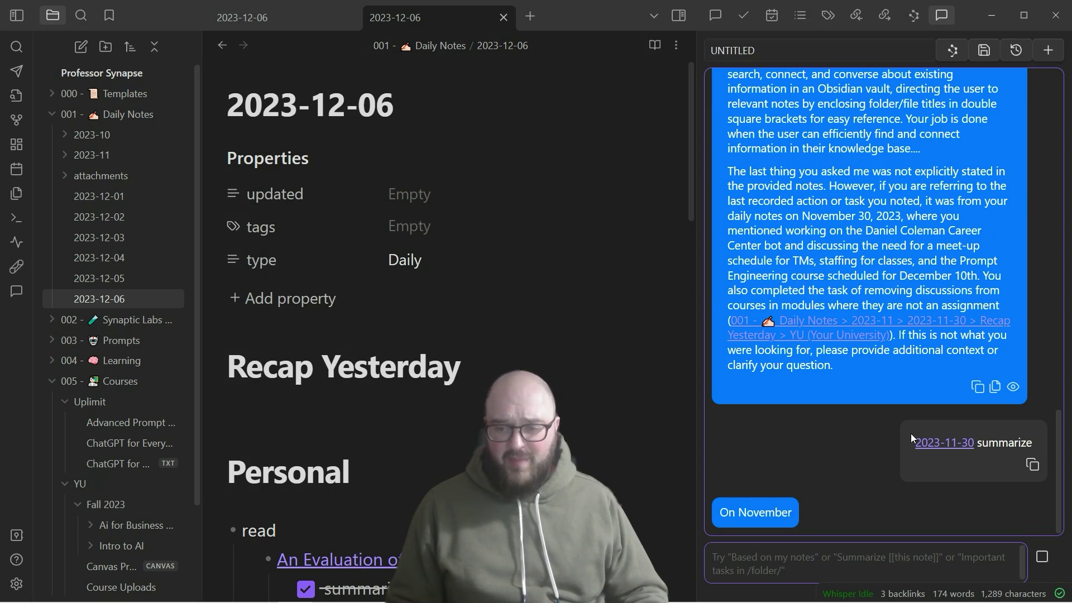